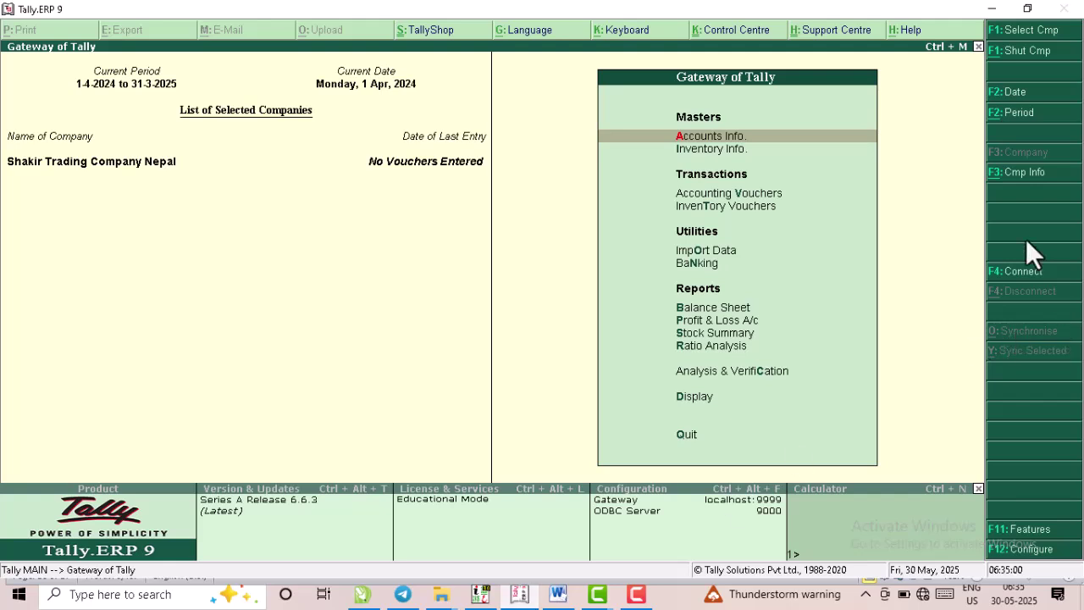
# Load the company Shakir Pc World Co and open its accounting voucher entry.
pyautogui.click(1001, 37)
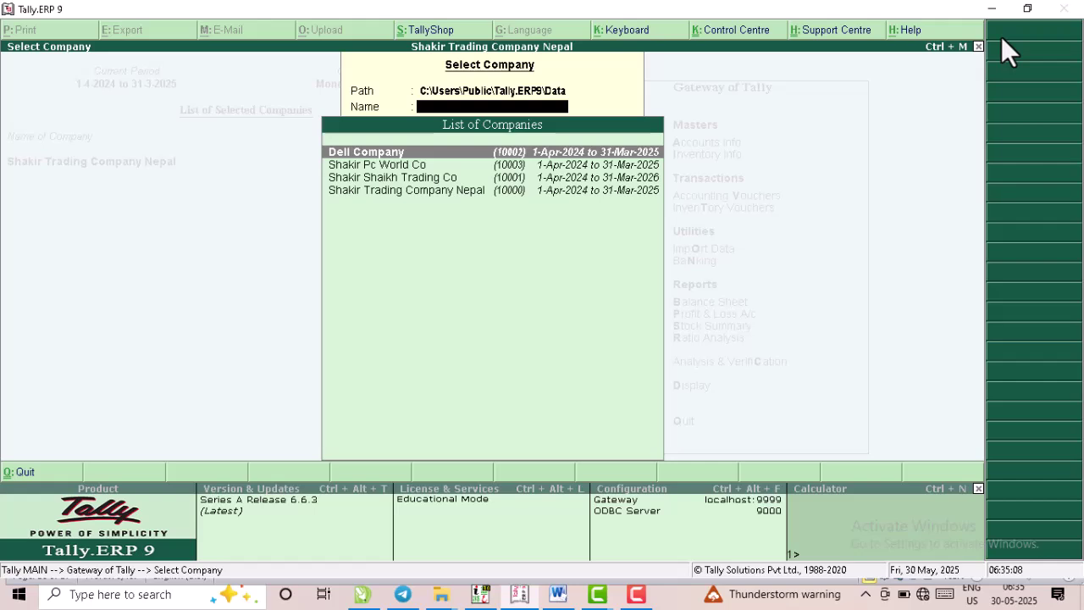
pyautogui.click(476, 164)
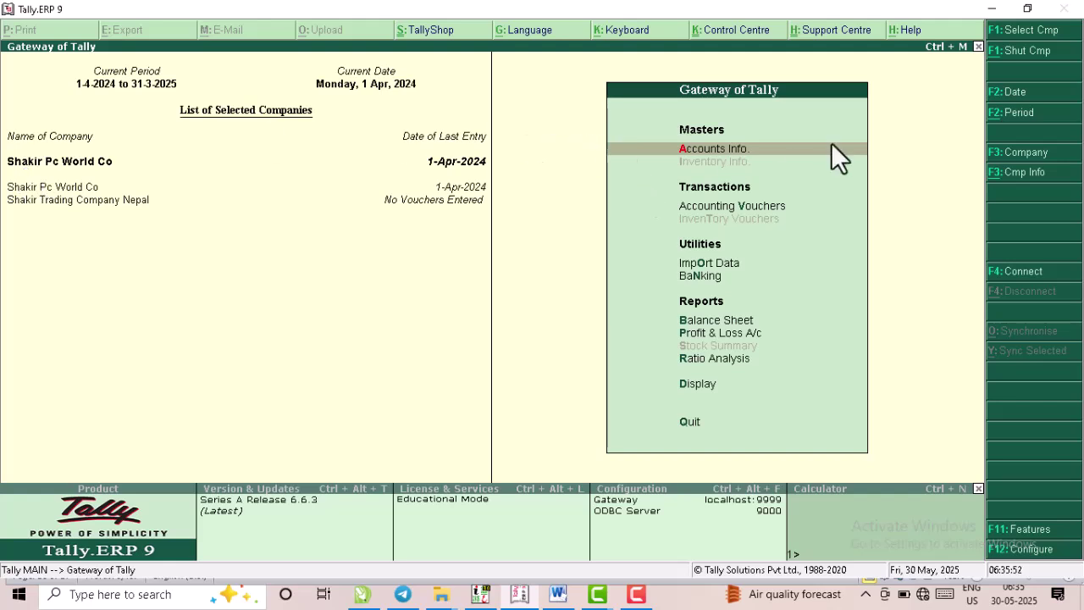
pyautogui.click(742, 206)
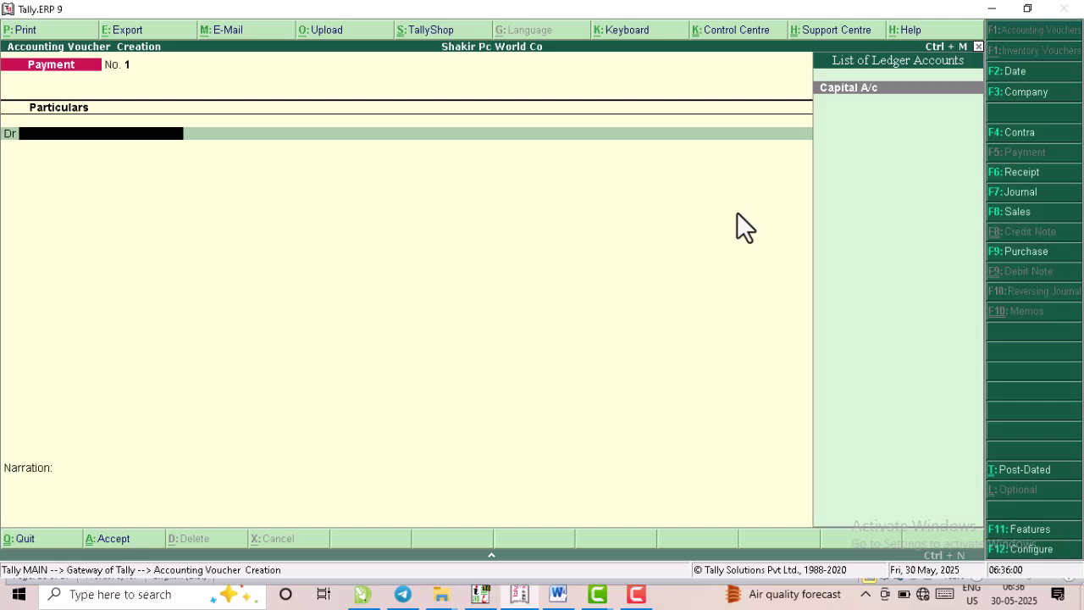
# Check the first owner's investment in the Word list, and record it as a receipt voucher crediting Capital A/c and debiting Cash 45,000.
pyautogui.click(559, 593)
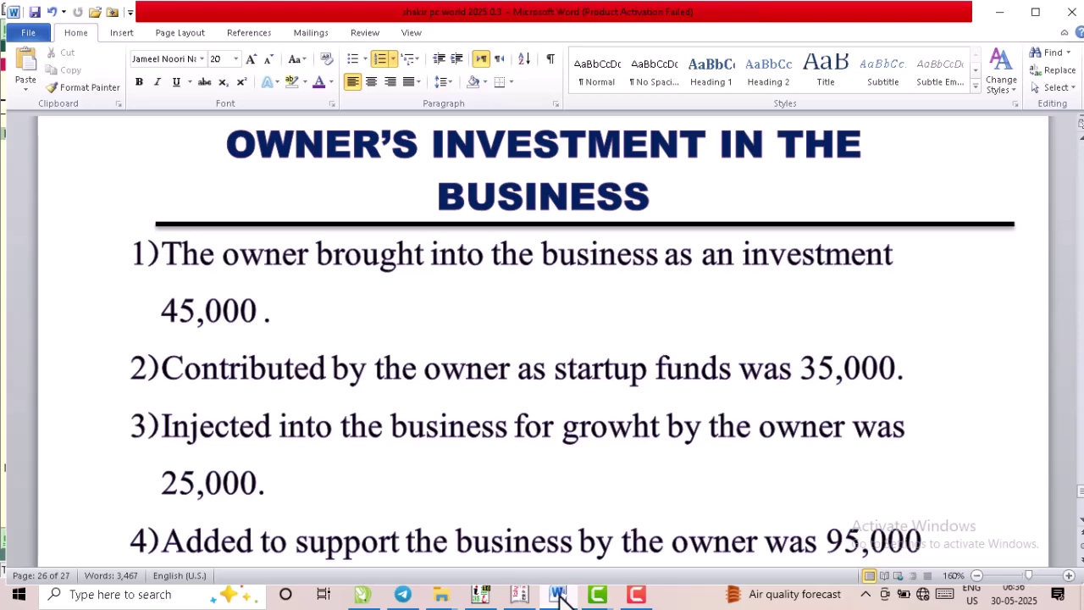
pyautogui.moveTo(519, 599)
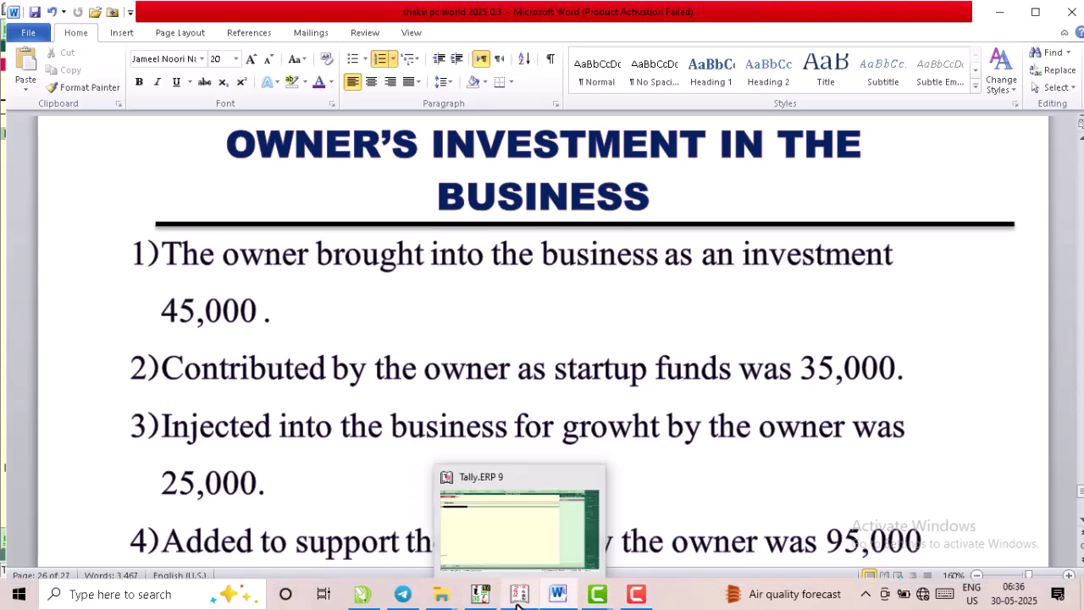
pyautogui.click(500, 532)
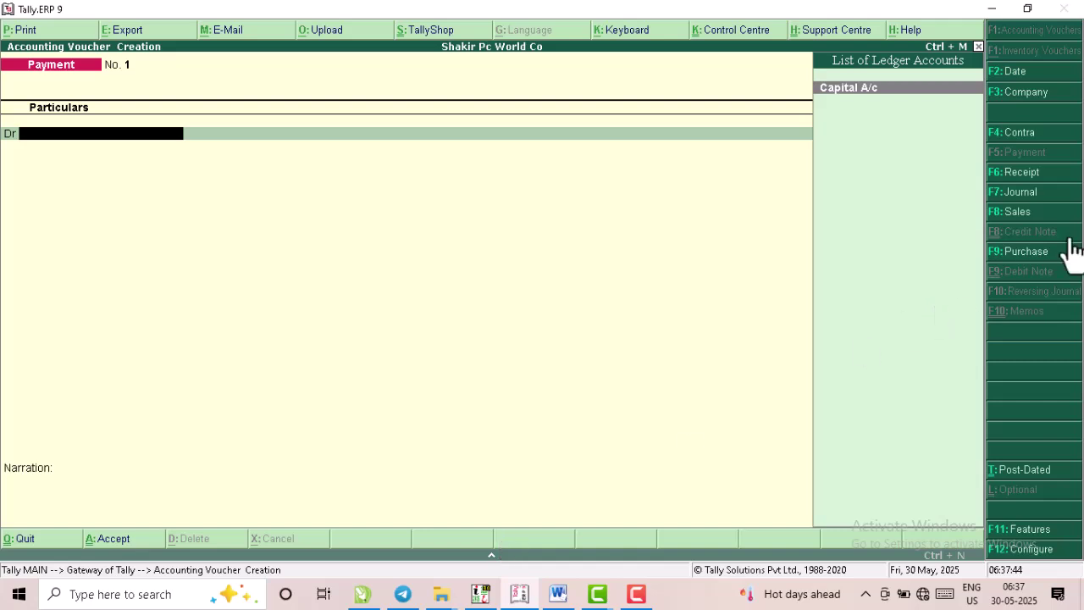
pyautogui.click(1020, 173)
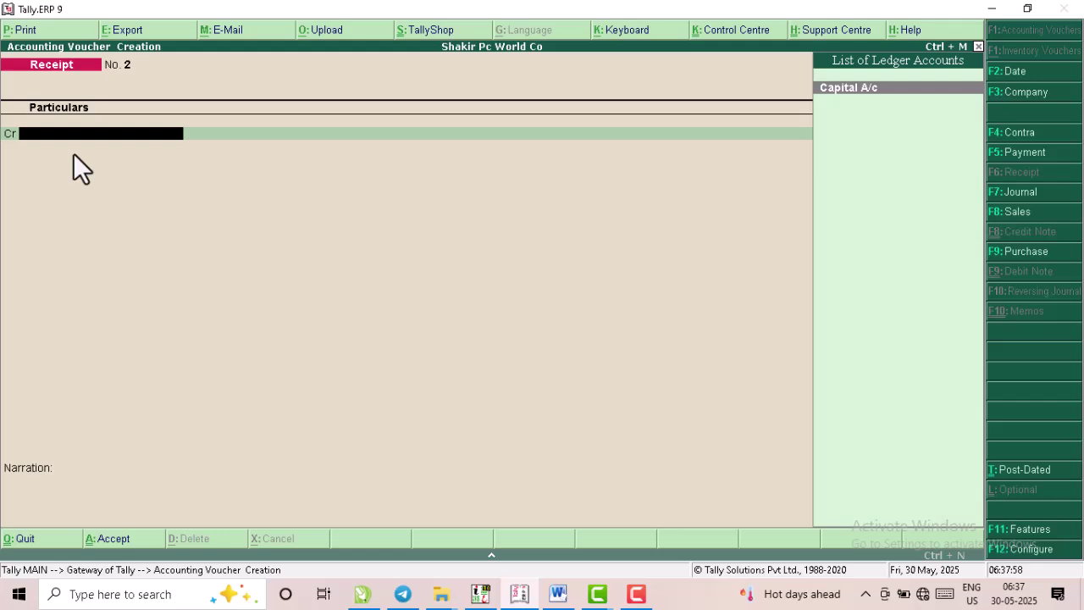
pyautogui.press('Return')
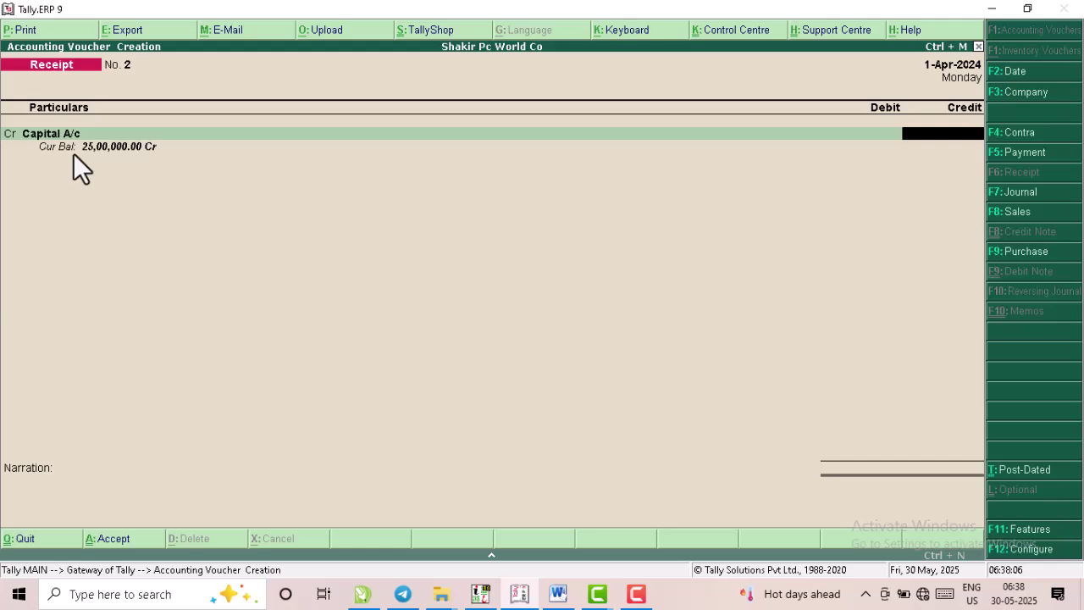
pyautogui.write('45000')
pyautogui.press('Return')
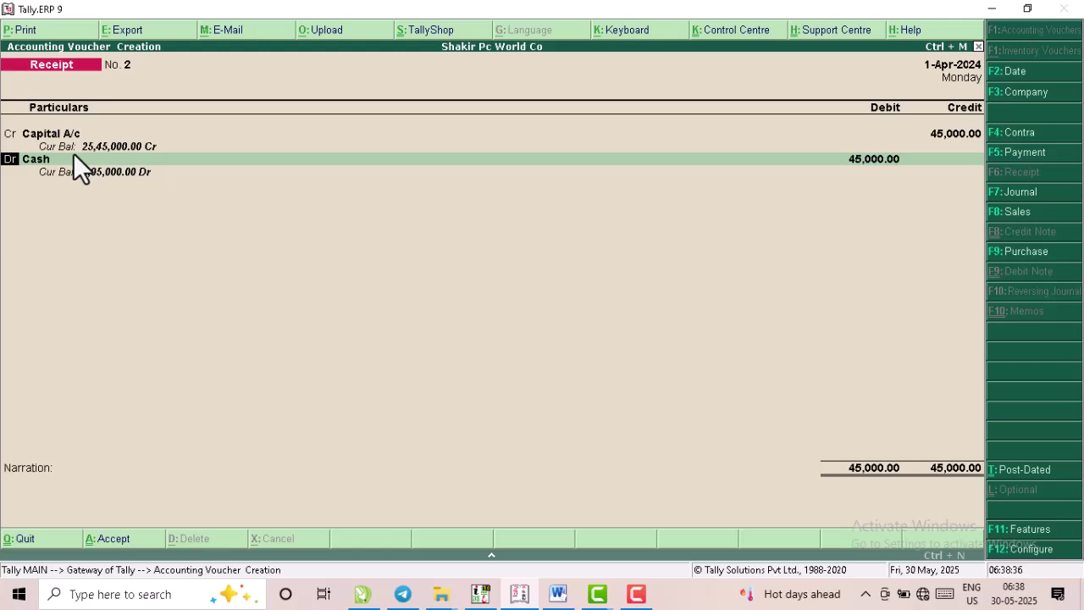
pyautogui.press('Return')
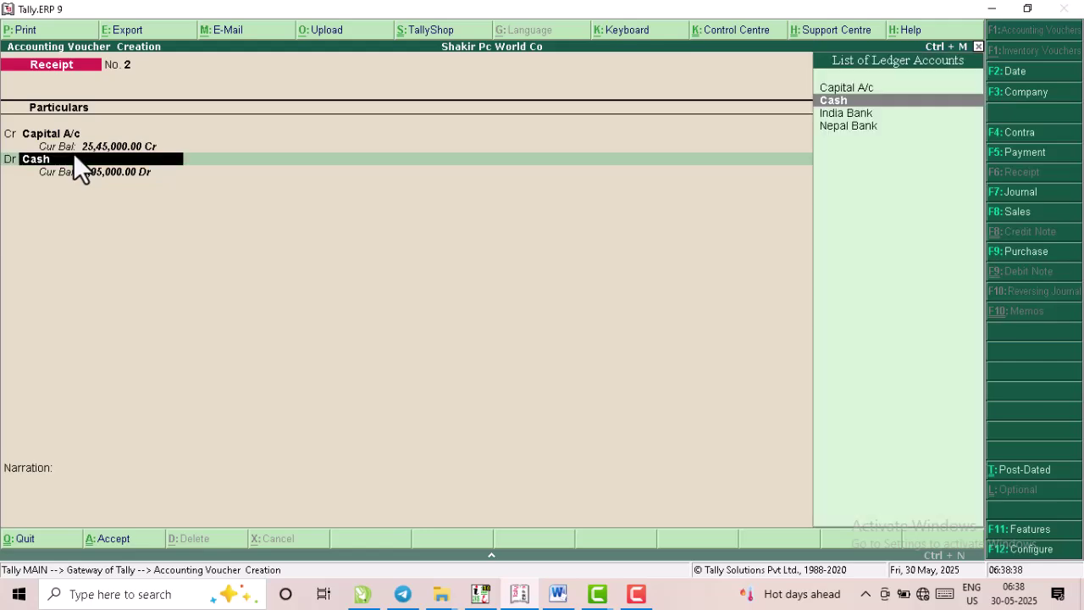
pyautogui.press('Return')
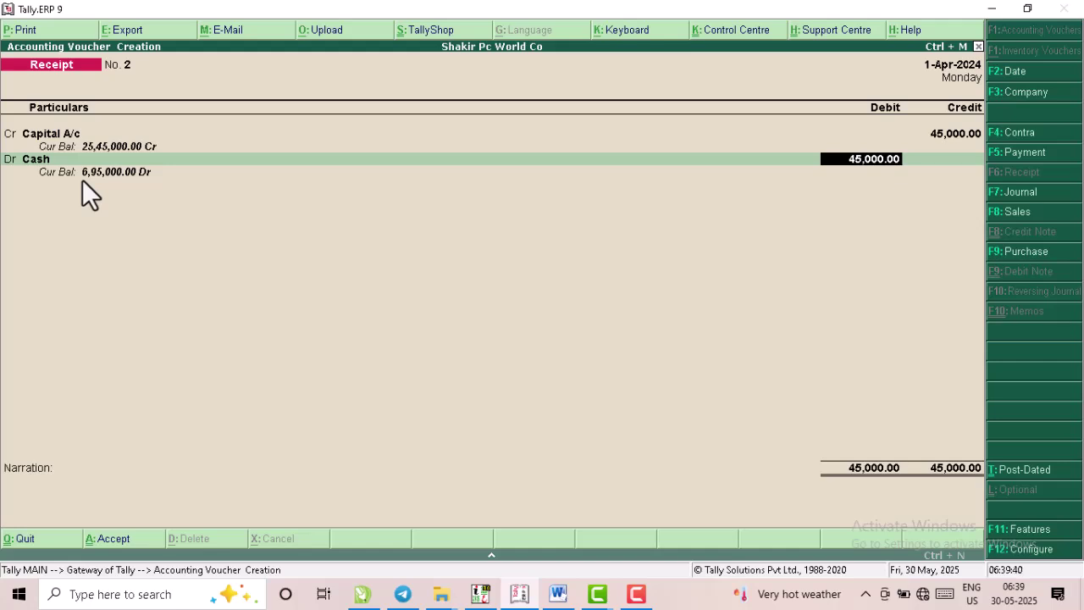
pyautogui.press('Return')
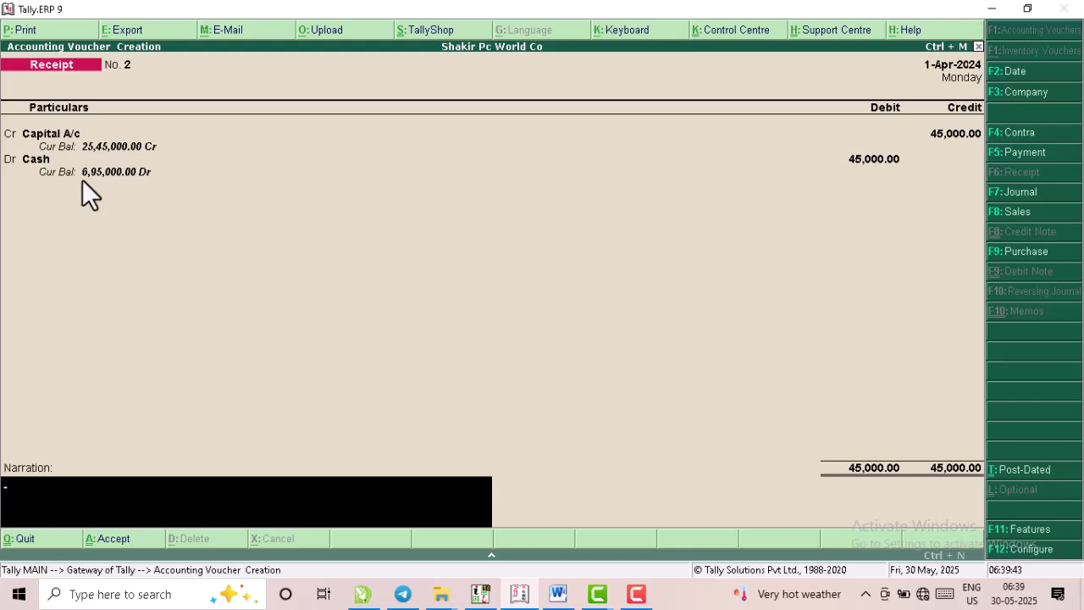
pyautogui.press('Return')
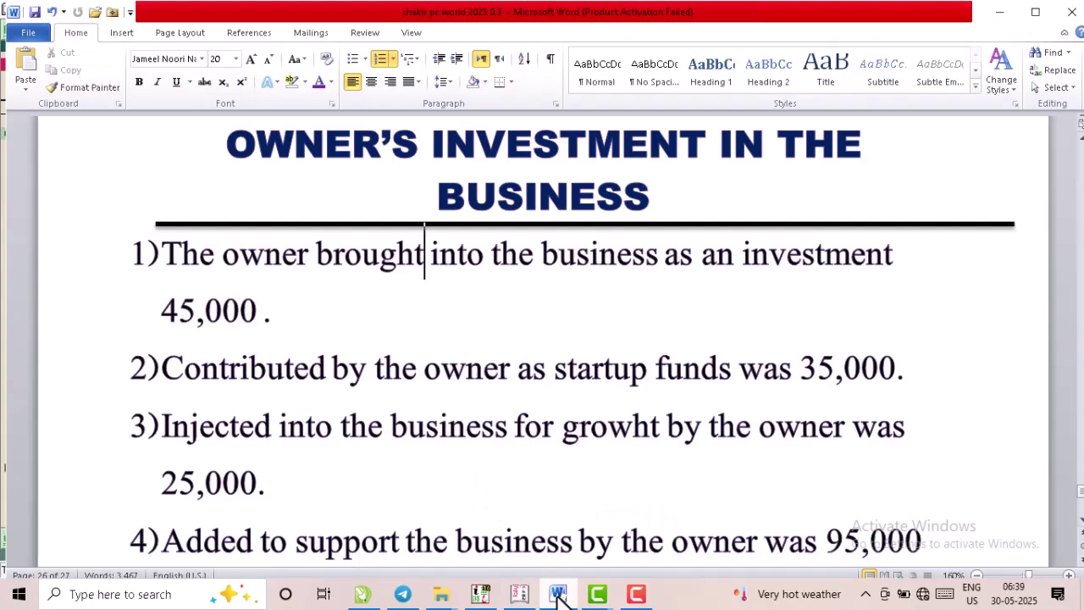
# Check the startup funds entry in Word and save a receipt voucher crediting Capital A/c and debiting Cash with 35,000.
pyautogui.click(559, 595)
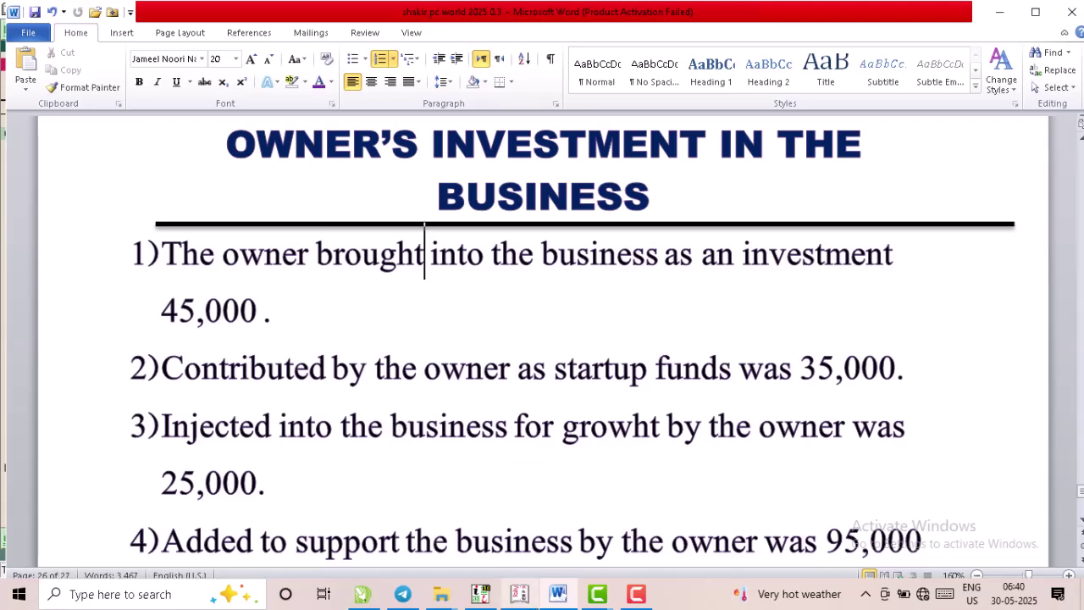
pyautogui.click(519, 594)
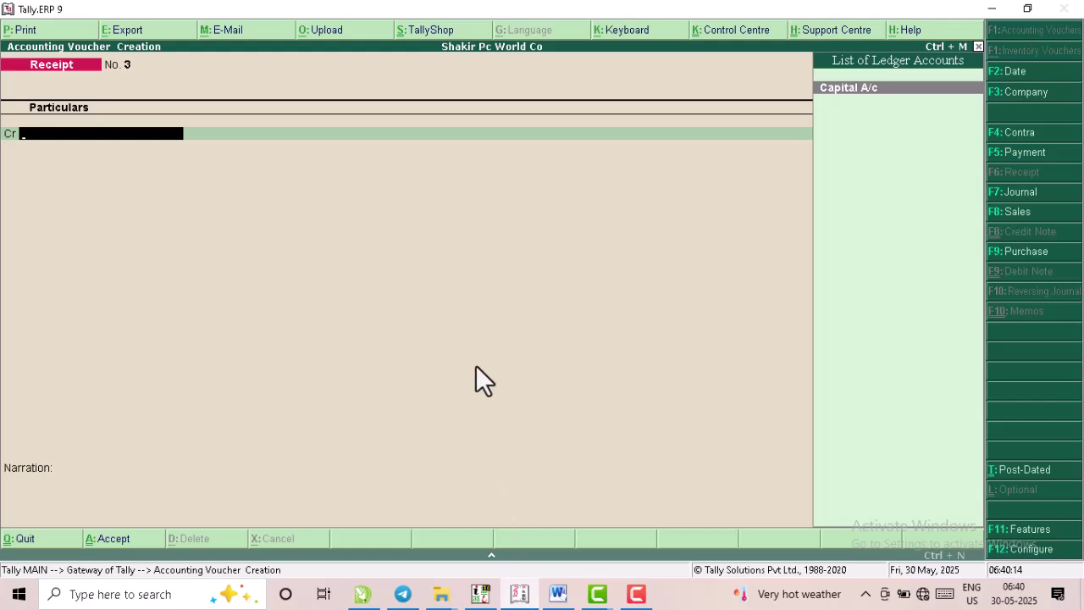
pyautogui.press('Return')
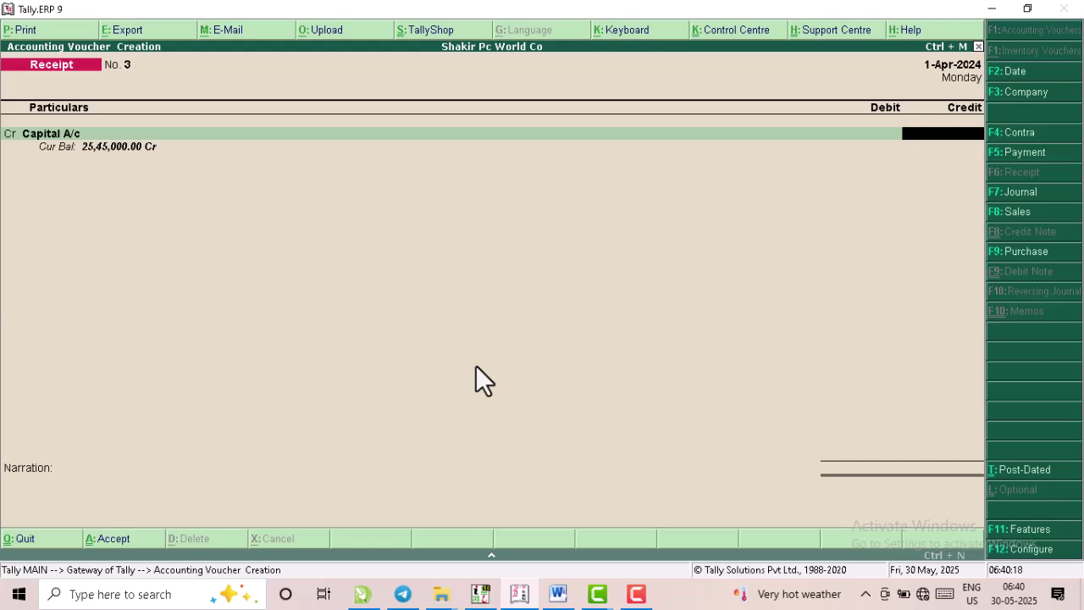
pyautogui.write('35000')
pyautogui.press('Return')
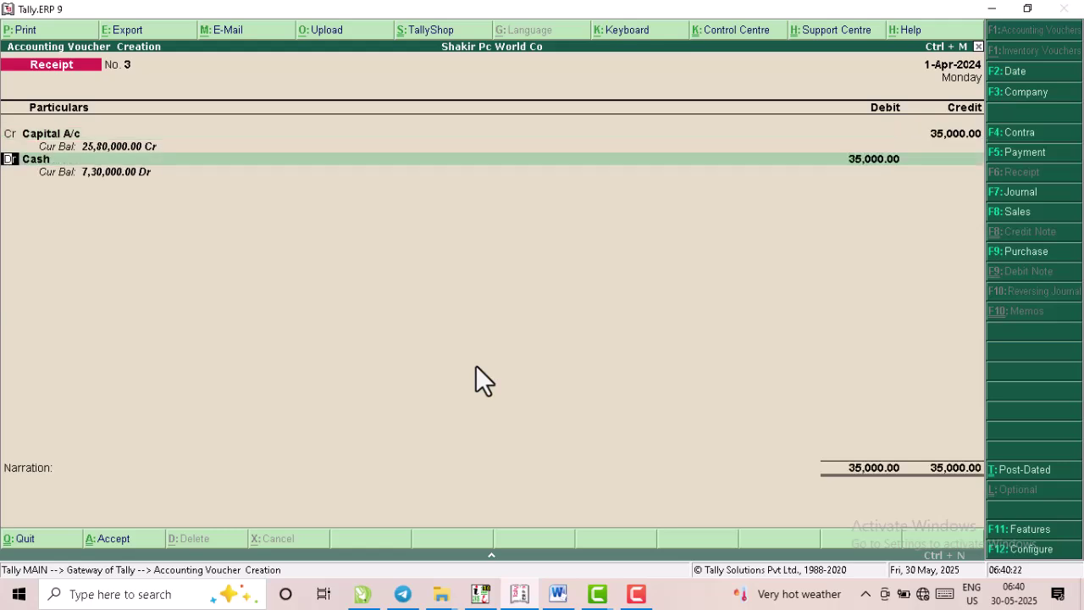
pyautogui.press('Return')
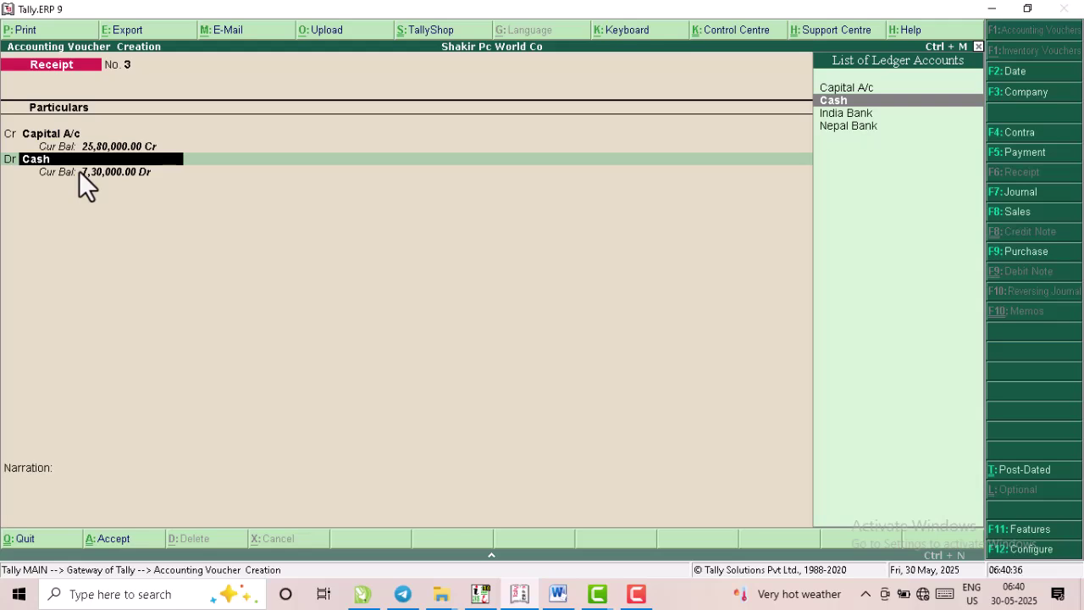
pyautogui.hotkey('ctrl', 'a')
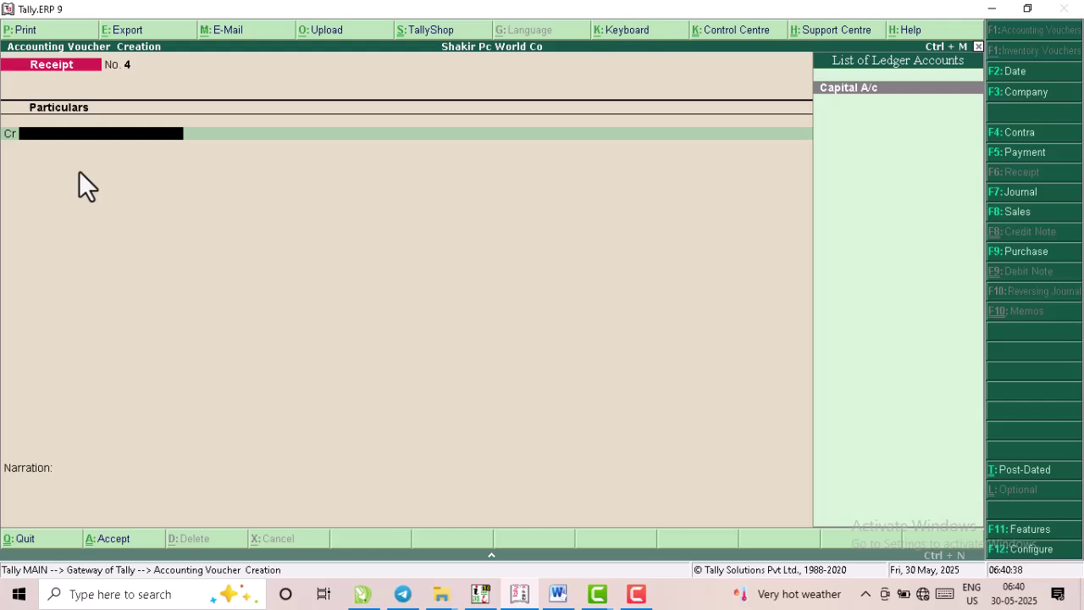
# Record the owner's growth injection from the Word list as a receipt voucher of 25,000, crediting Capital A/c and debiting Cash.
pyautogui.press('Return')
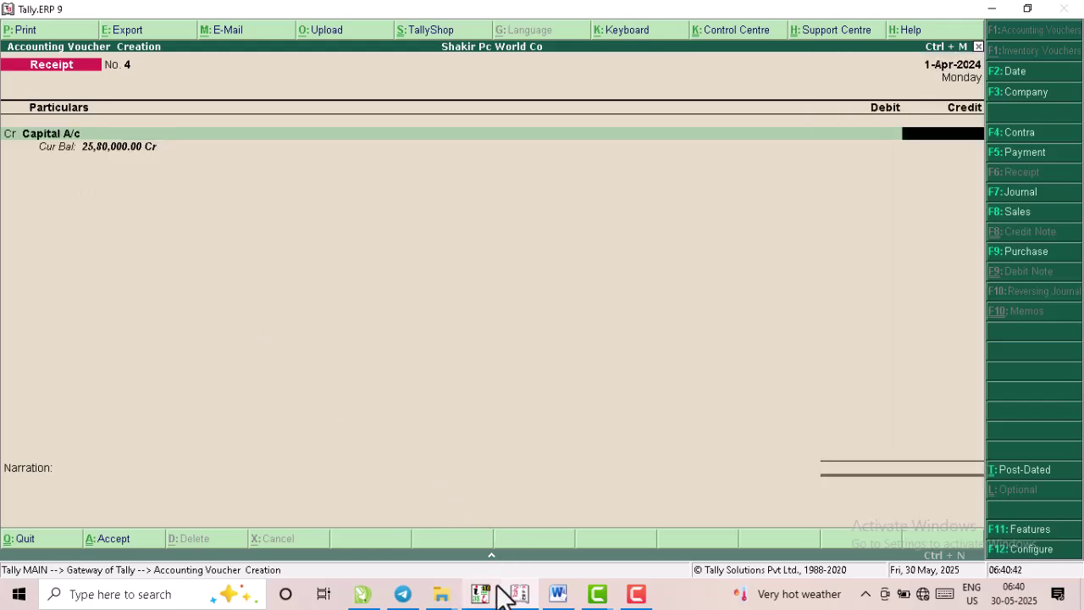
pyautogui.click(558, 593)
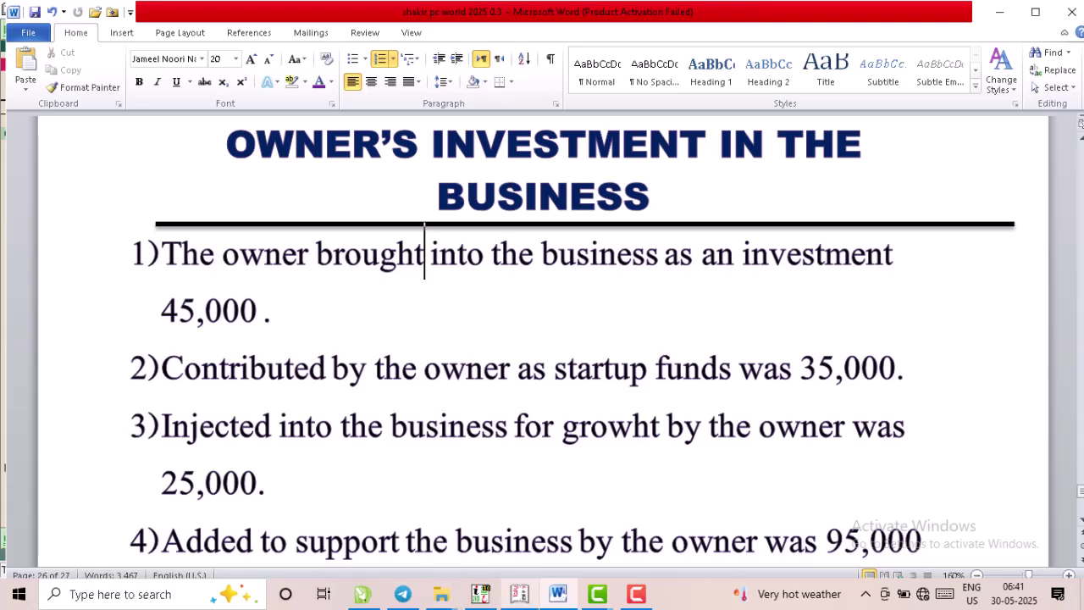
pyautogui.click(520, 597)
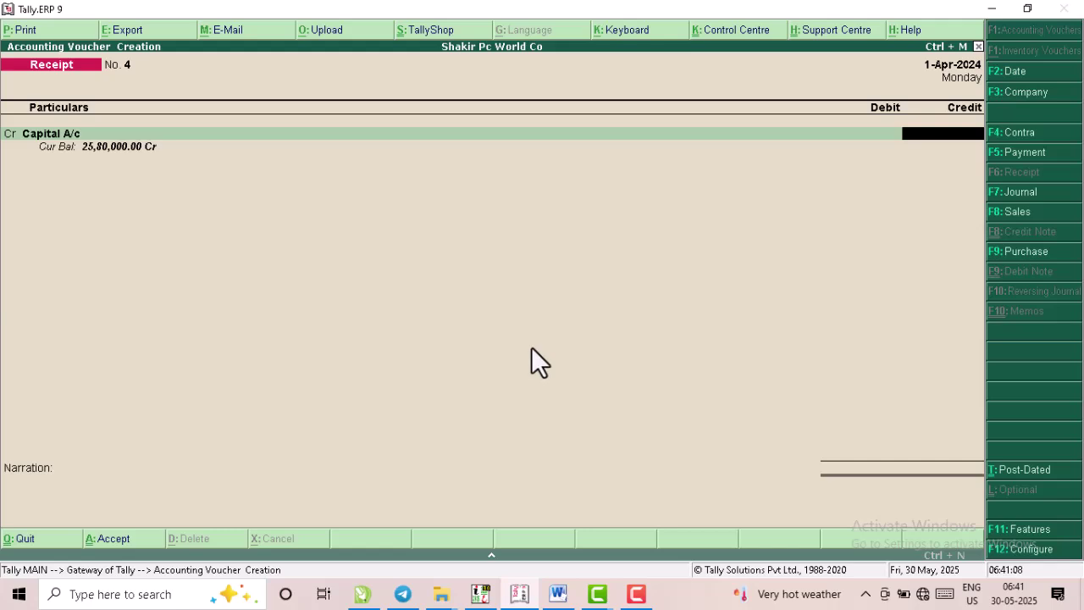
pyautogui.write('25000')
pyautogui.press('Return')
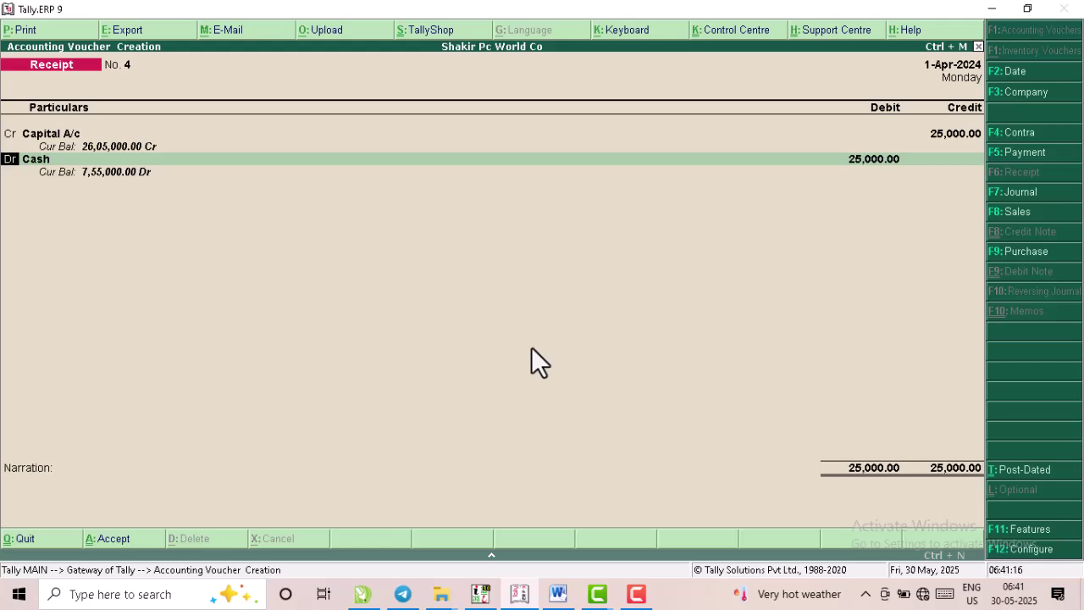
pyautogui.press('Return')
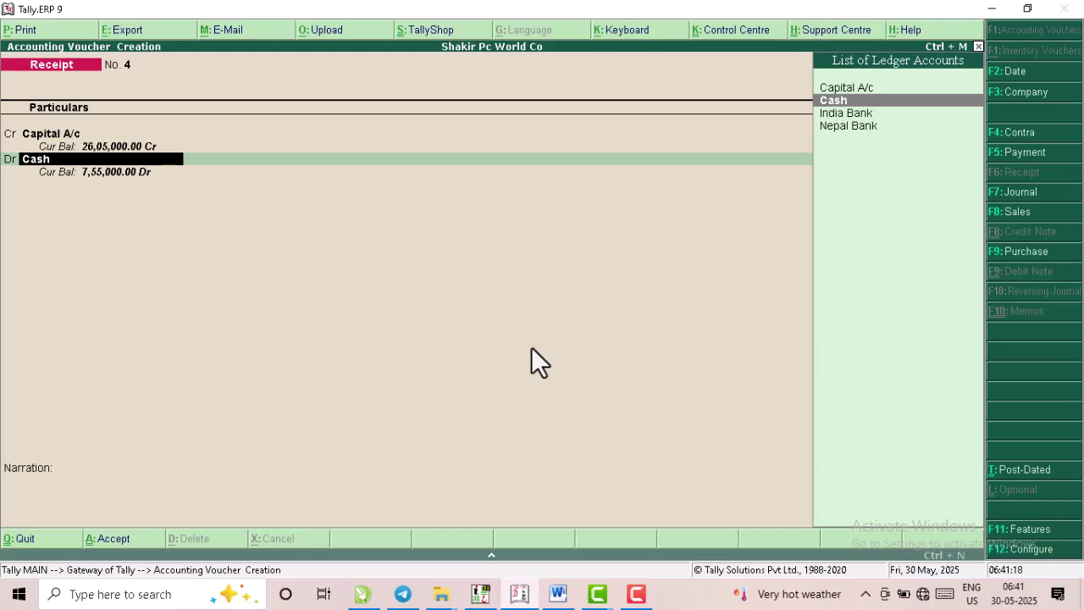
pyautogui.press('Return')
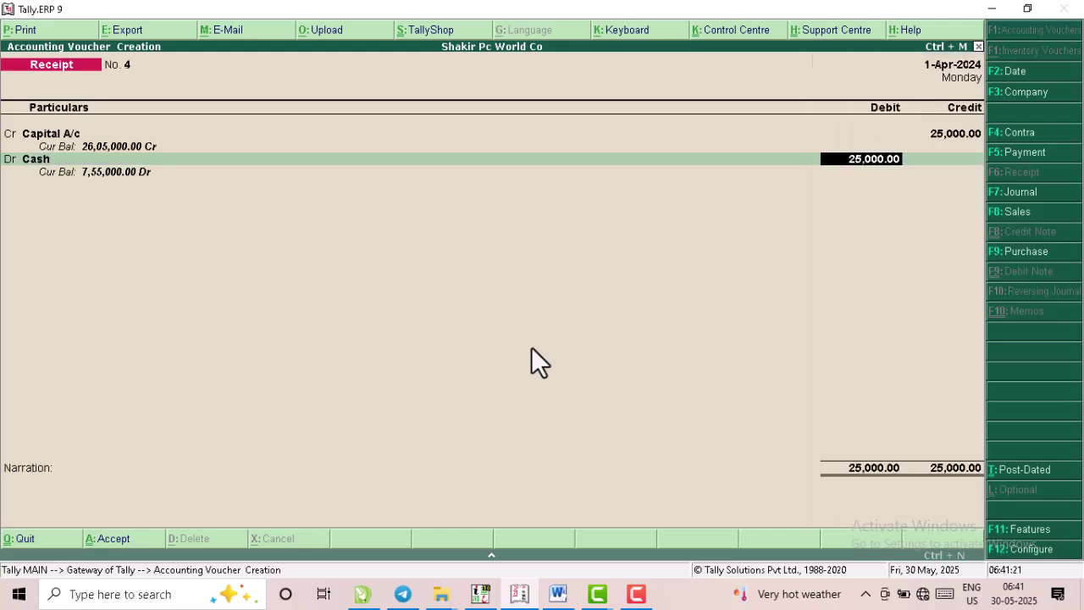
pyautogui.hotkey('ctrl', 'a')
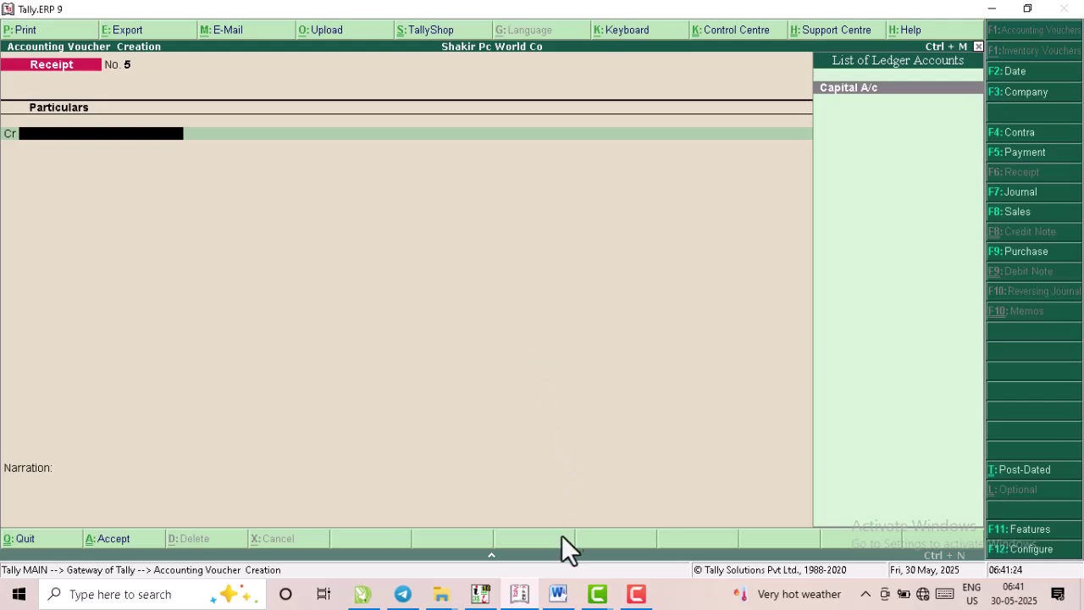
# Look up the fourth investment in Word and save its receipt voucher, crediting Capital A/c and debiting Cash with 95,000.
pyautogui.click(557, 594)
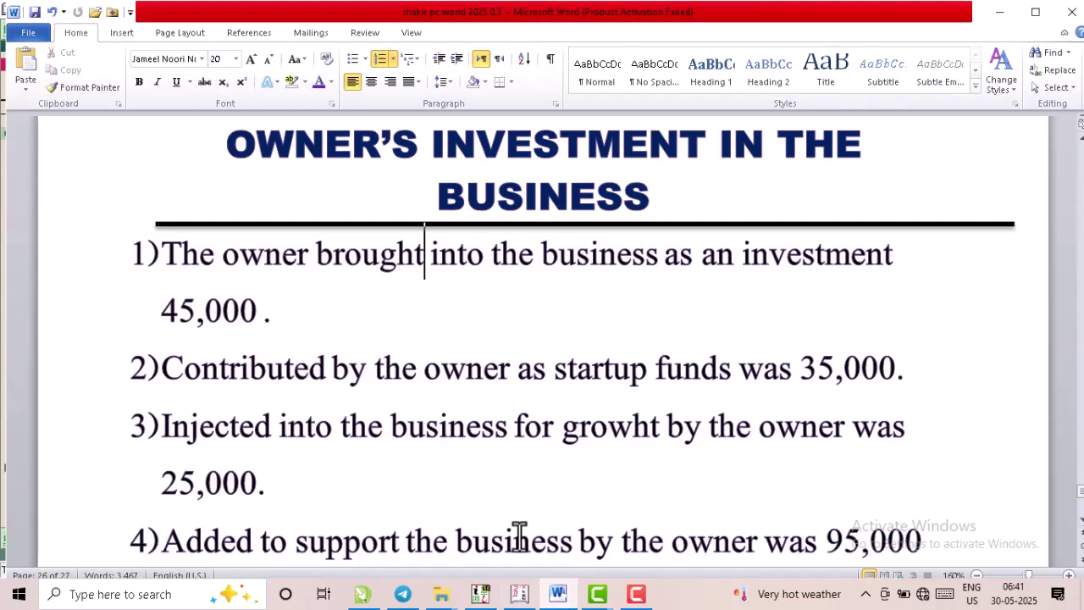
pyautogui.click(253, 542)
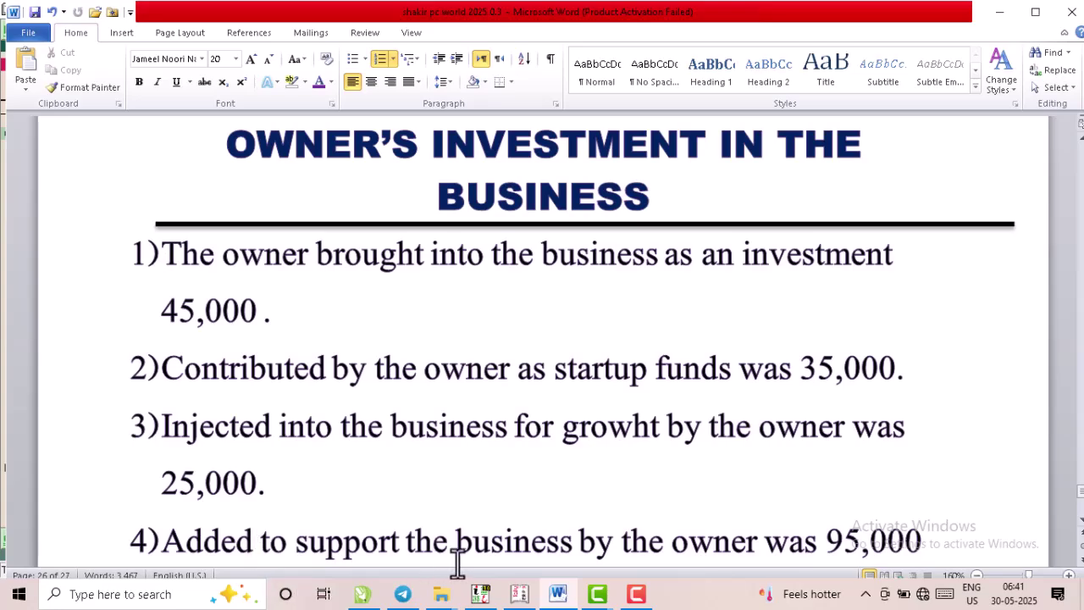
pyautogui.click(509, 601)
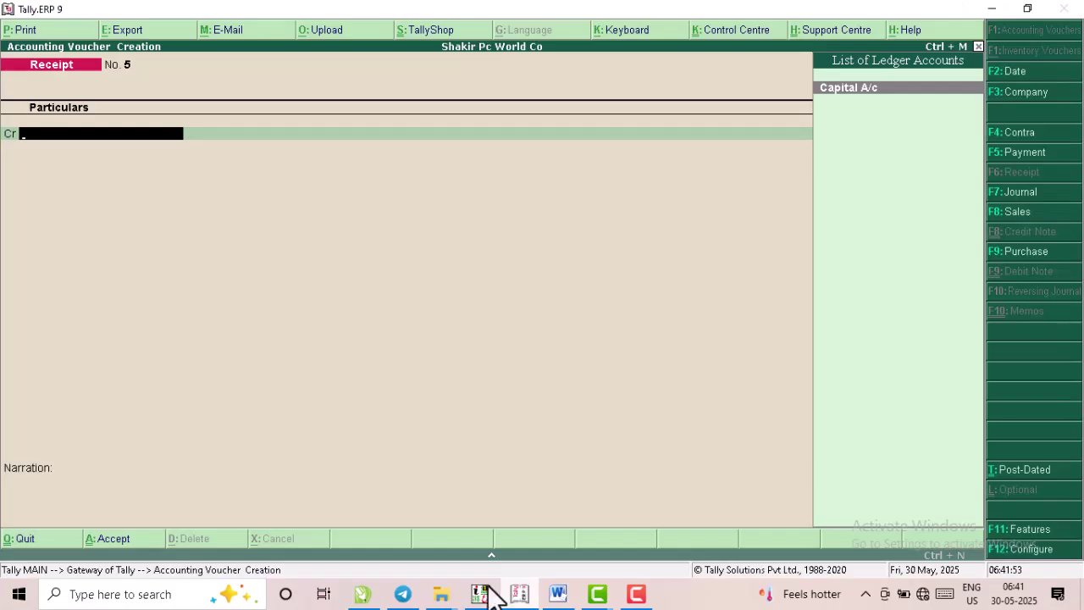
pyautogui.press('Return')
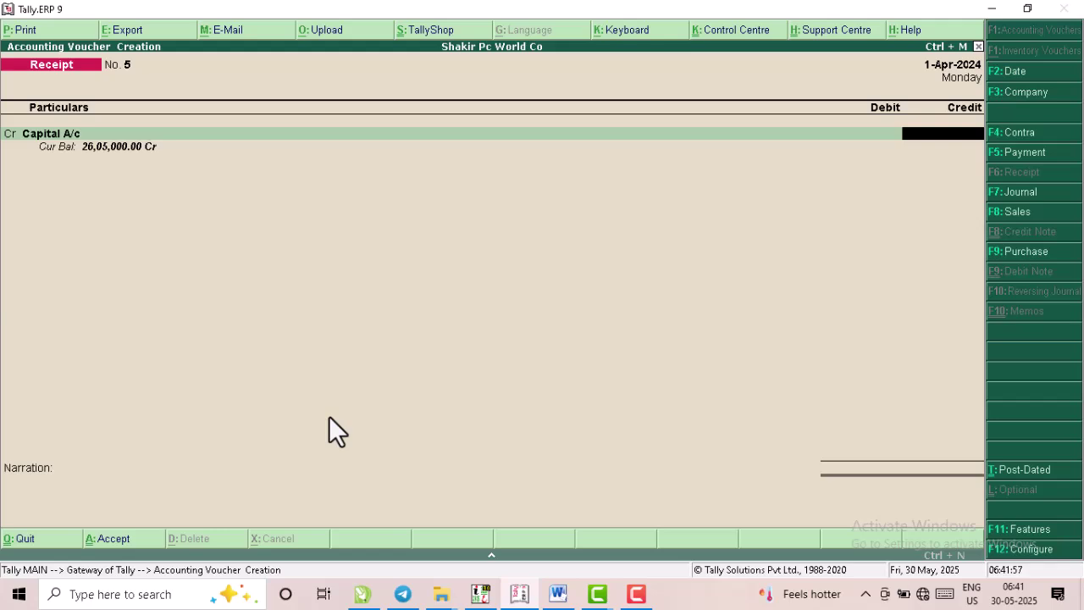
pyautogui.write('95000')
pyautogui.press('Return')
pyautogui.press('Return')
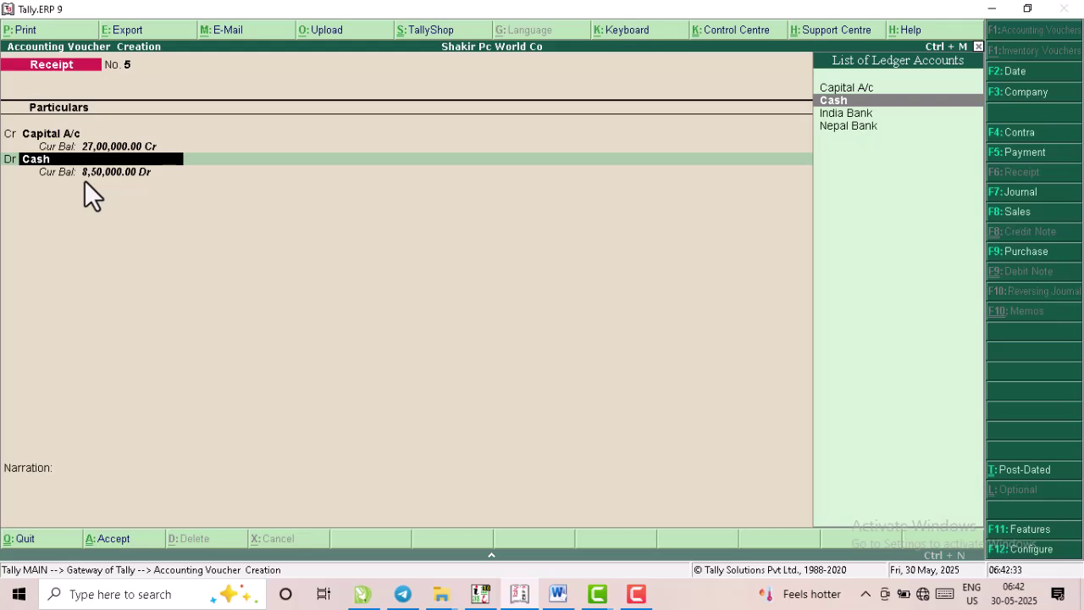
pyautogui.hotkey('ctrl', 'a')
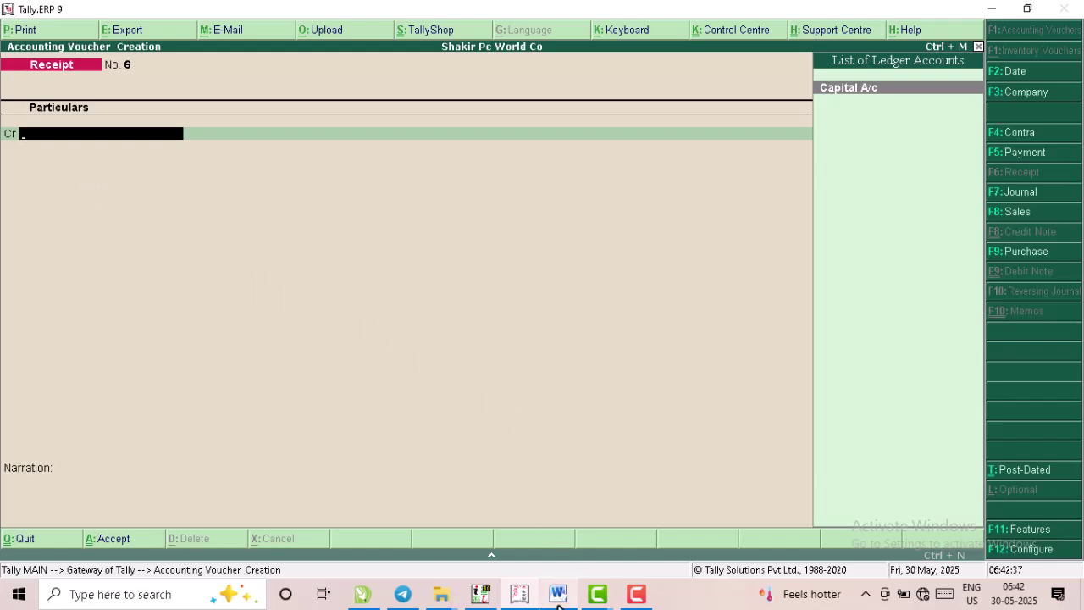
# Review the owner's investment list in the Word document to check for remaining entries, and return to Tally.ERP 9.
pyautogui.hotkey('alt', 'Tab')
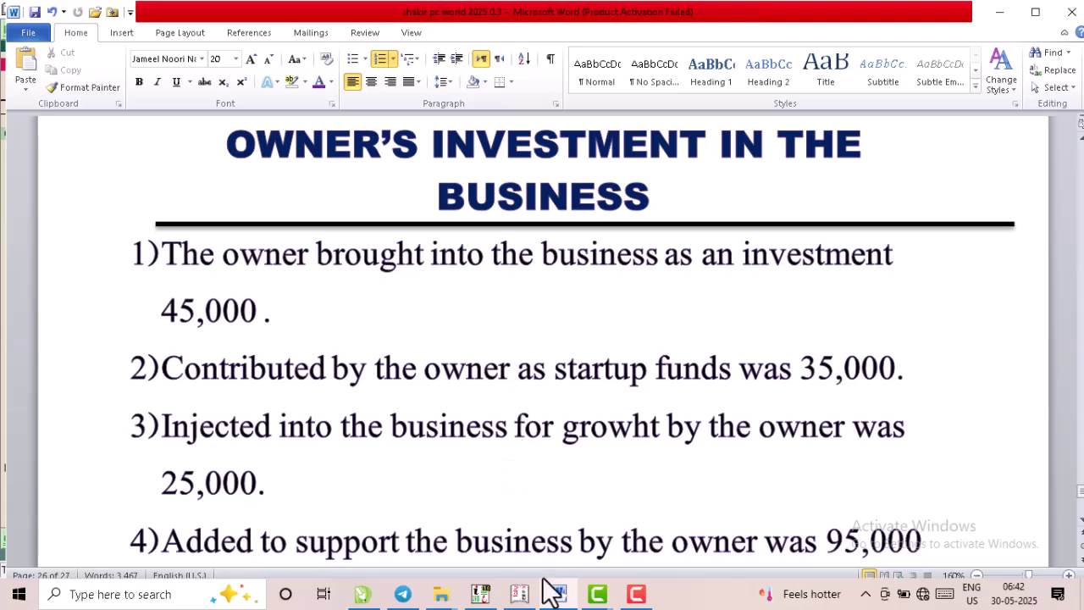
pyautogui.moveTo(524, 593)
pyautogui.click(508, 522)
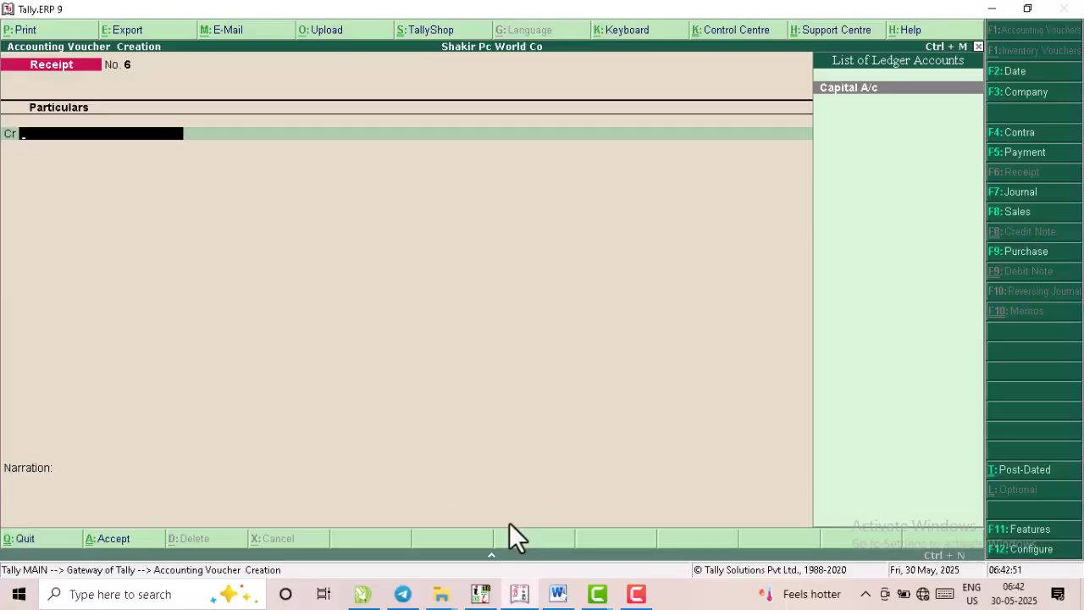
# Quit the empty receipt voucher and display the company's Balance Sheet in detailed form.
pyautogui.press('Escape')
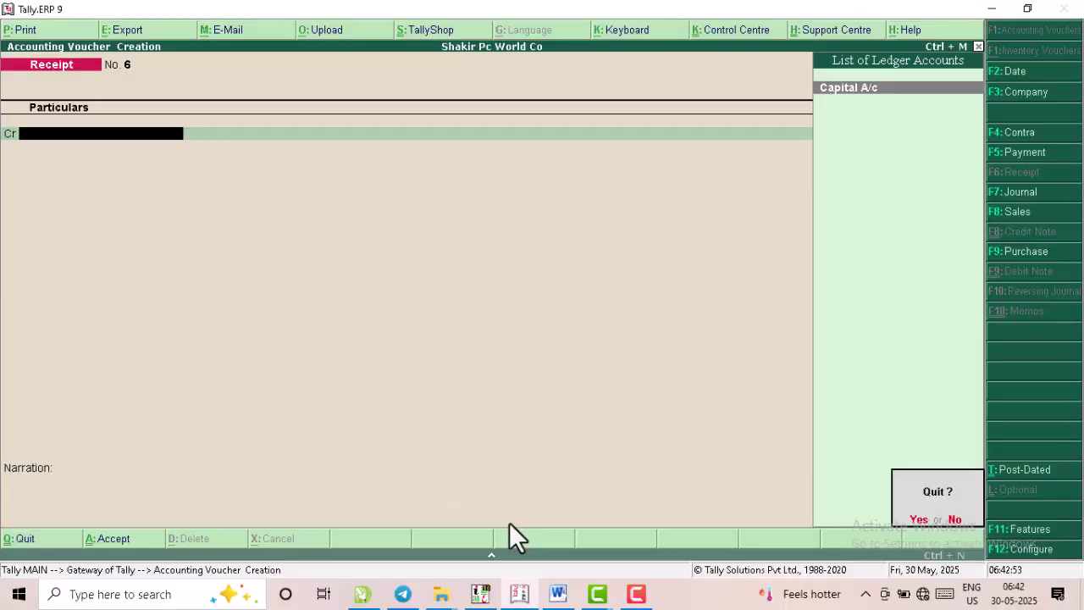
pyautogui.press('y')
pyautogui.press('Down')
pyautogui.press('Down')
pyautogui.press('Down')
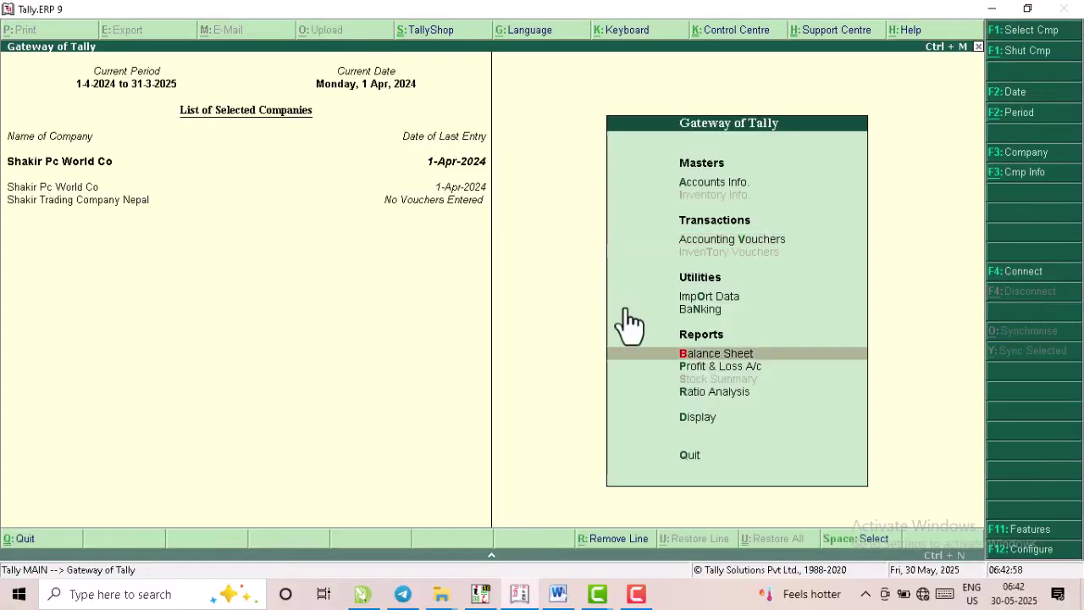
pyautogui.click(741, 355)
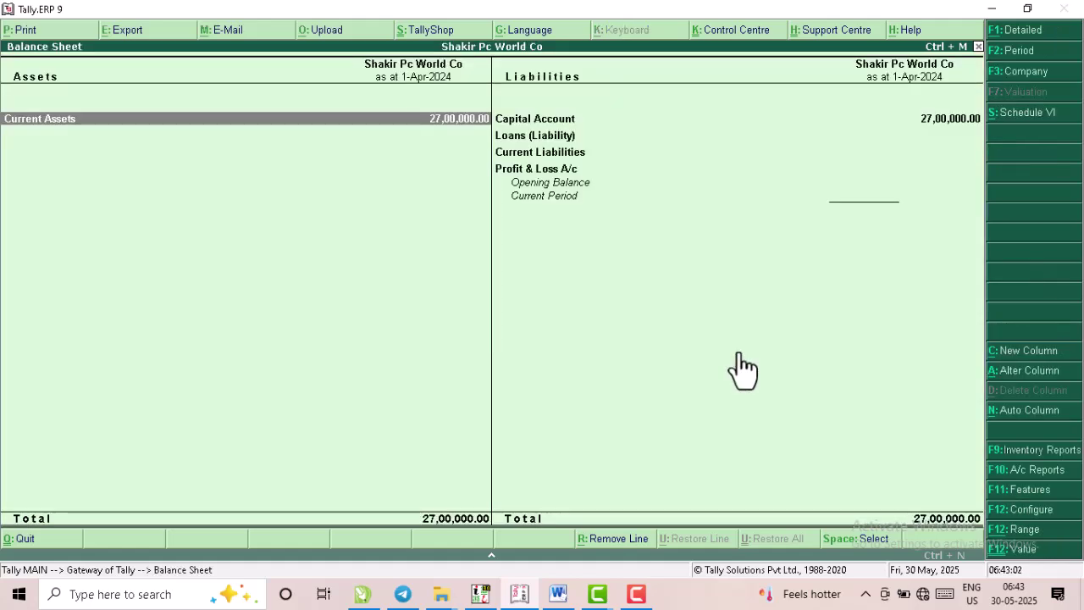
pyautogui.hotkey('alt', 'F1')
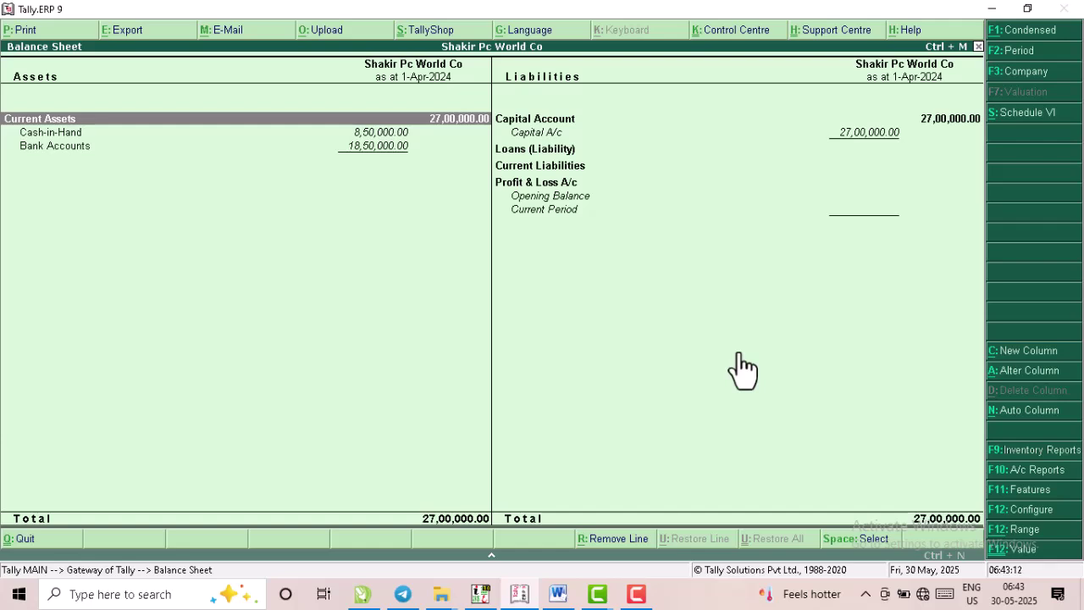
# Drill down from Cash-in-Hand through the Cash ledger to its April vouchers, and return to the Balance Sheet.
pyautogui.click(366, 131)
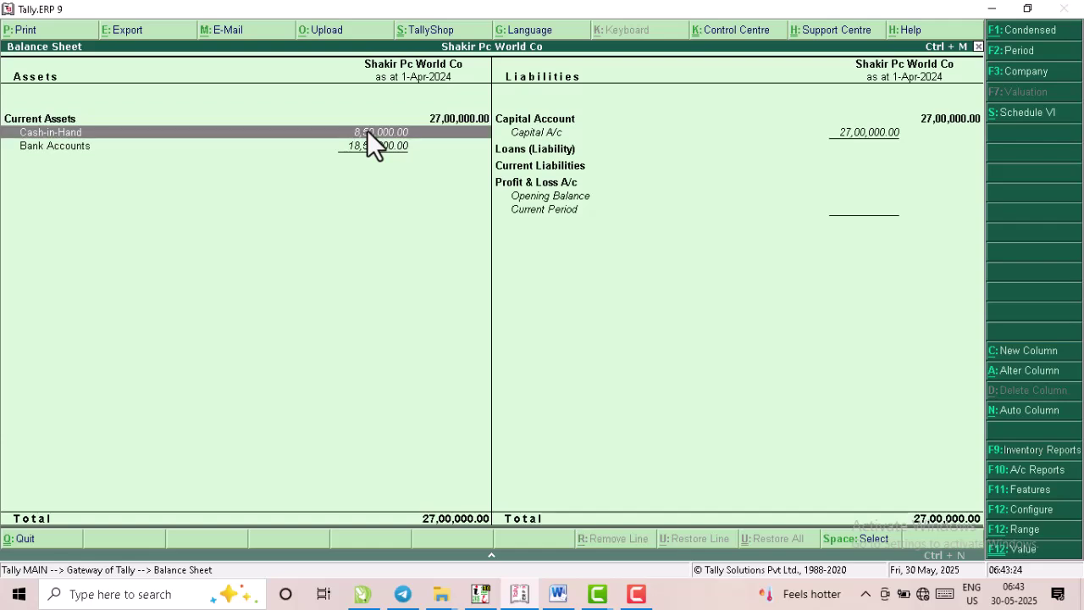
pyautogui.press('Return')
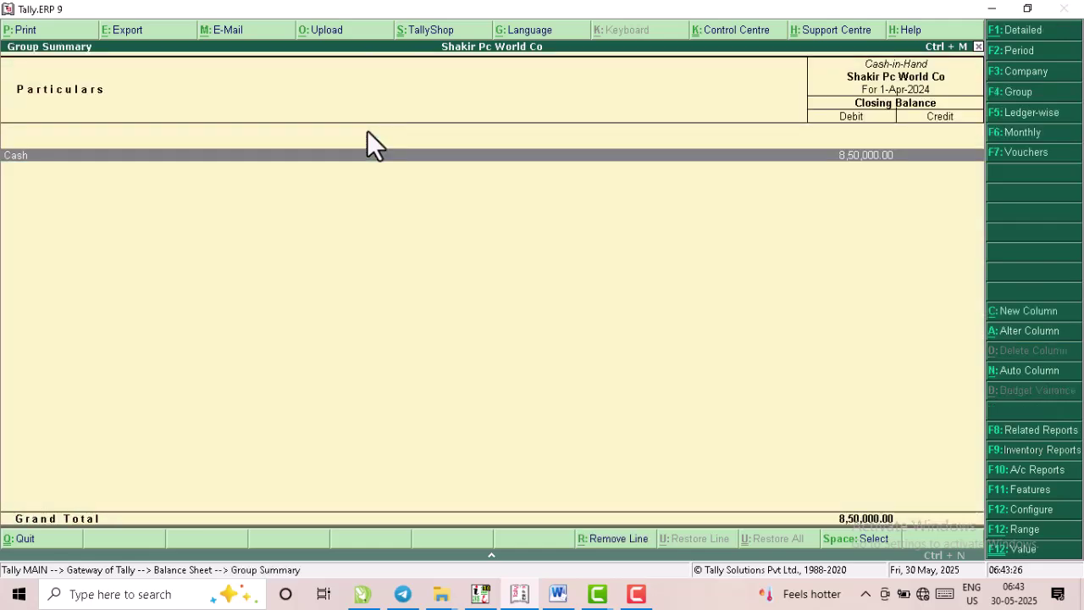
pyautogui.press('Return')
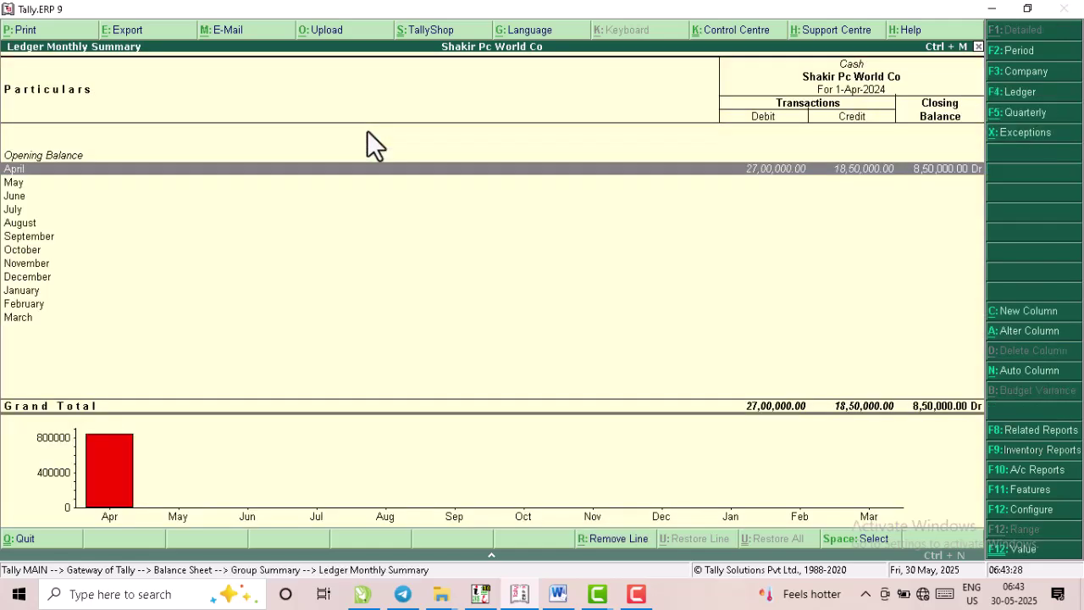
pyautogui.press('Return')
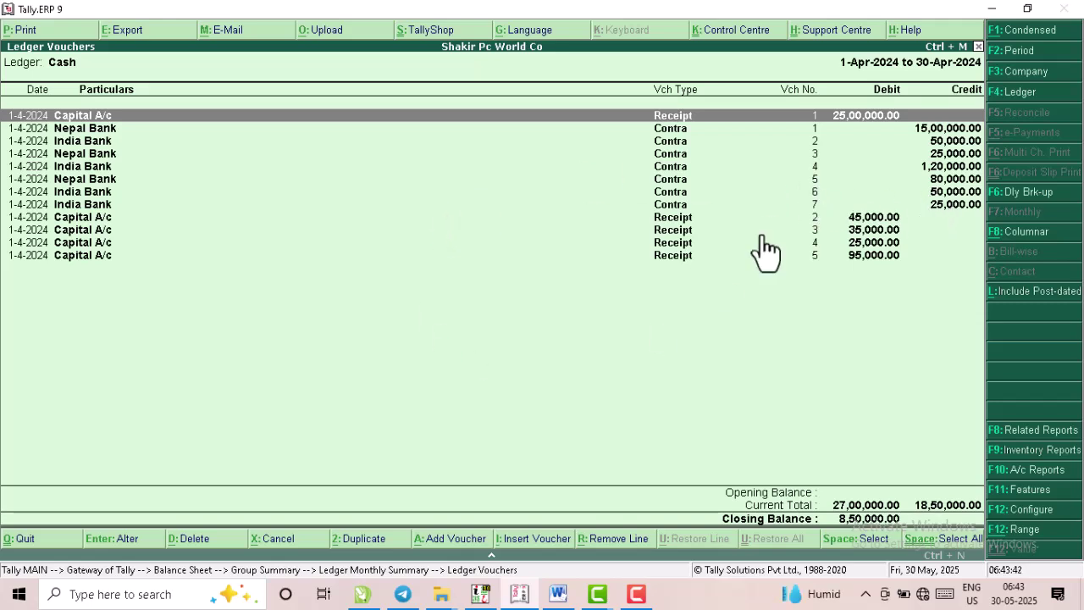
pyautogui.hotkey('alt', 'F1')
pyautogui.press('Escape')
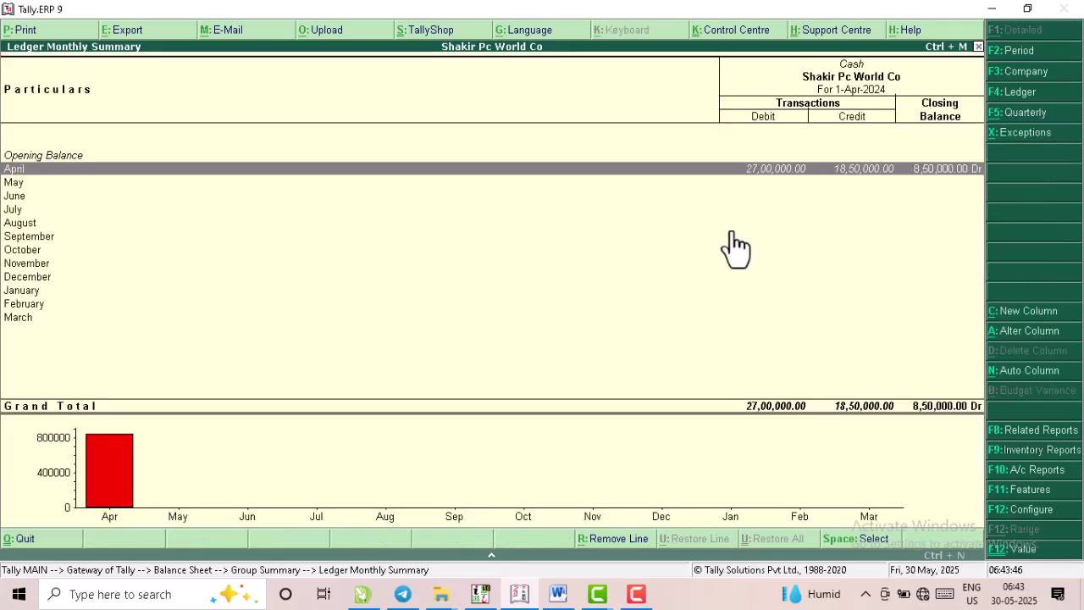
pyautogui.press('Escape')
pyautogui.press('Escape')
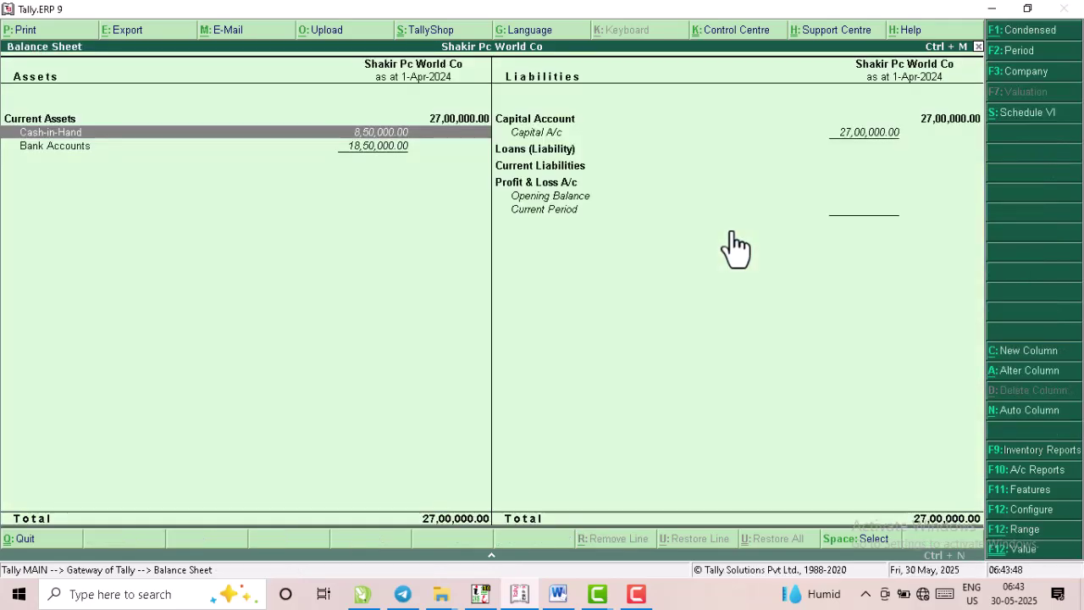
# Examine the Bank Accounts breakdown and the Capital Account line in the Balance Sheet, and close the report.
pyautogui.click(349, 151)
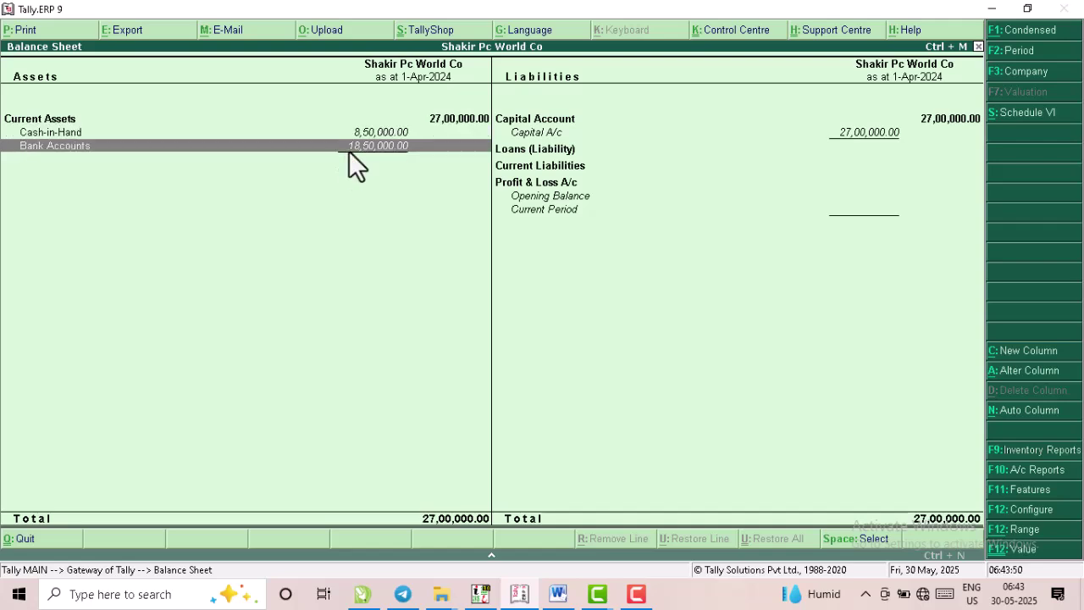
pyautogui.click(349, 151)
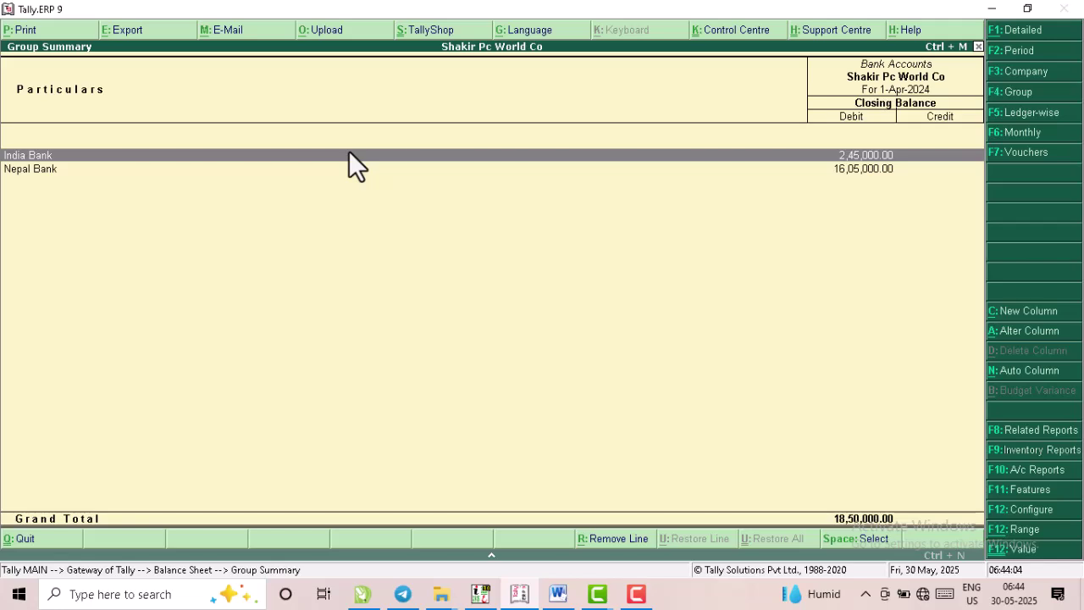
pyautogui.press('Escape')
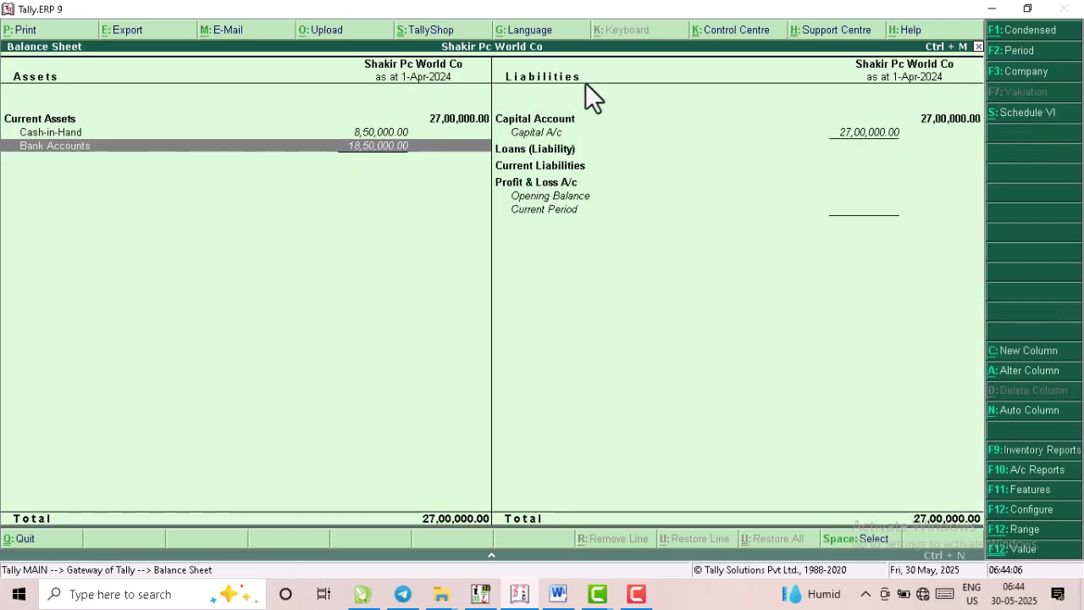
pyautogui.click(572, 113)
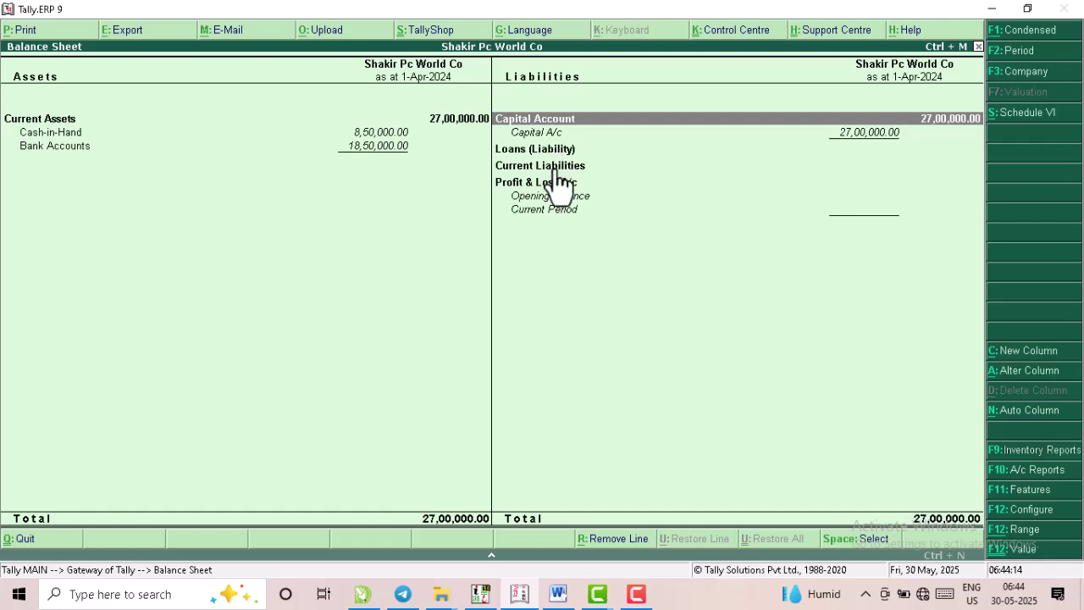
pyautogui.moveTo(563, 598)
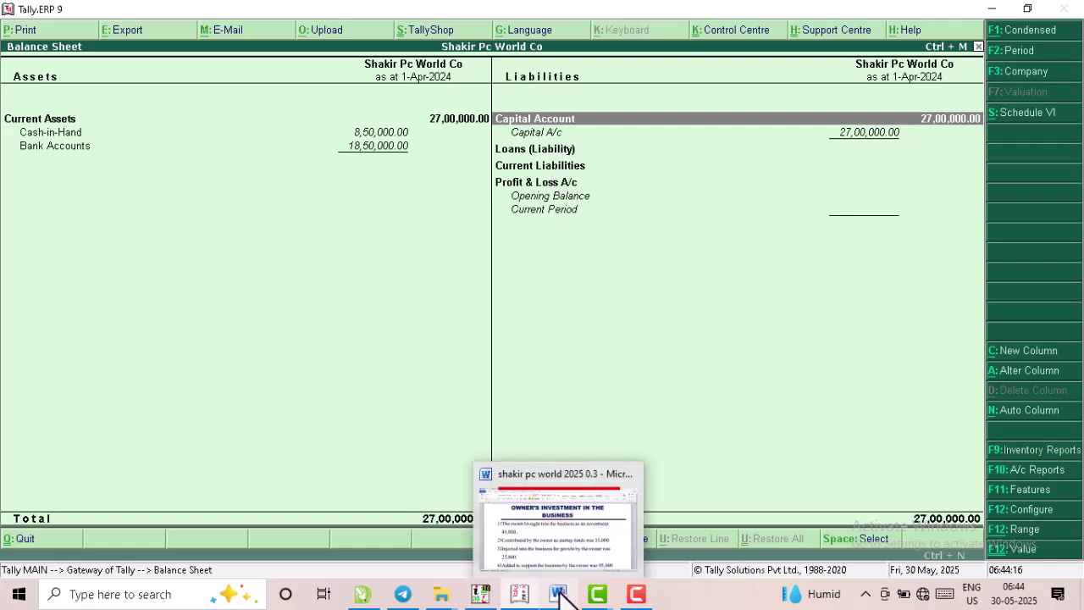
pyautogui.press('Escape')
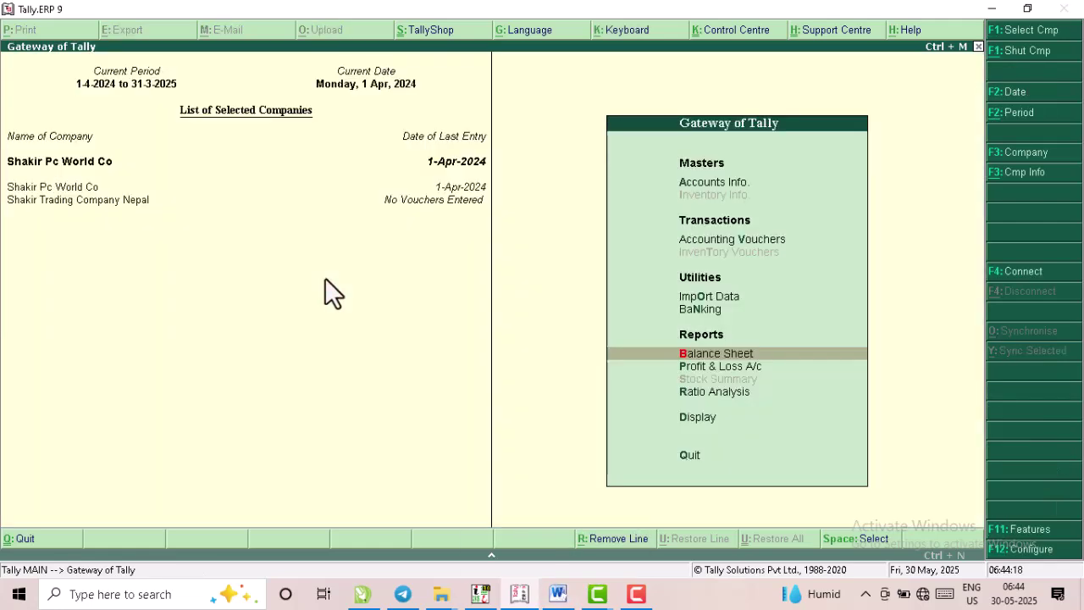
# Examine the Trial Balance in detailed form and close it.
pyautogui.click(693, 417)
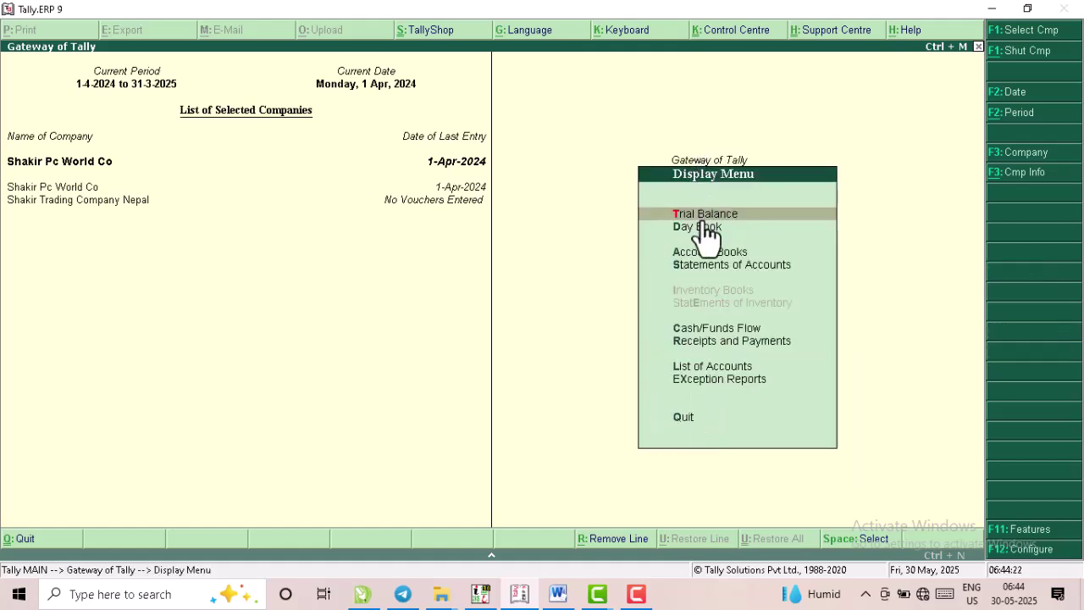
pyautogui.press('Return')
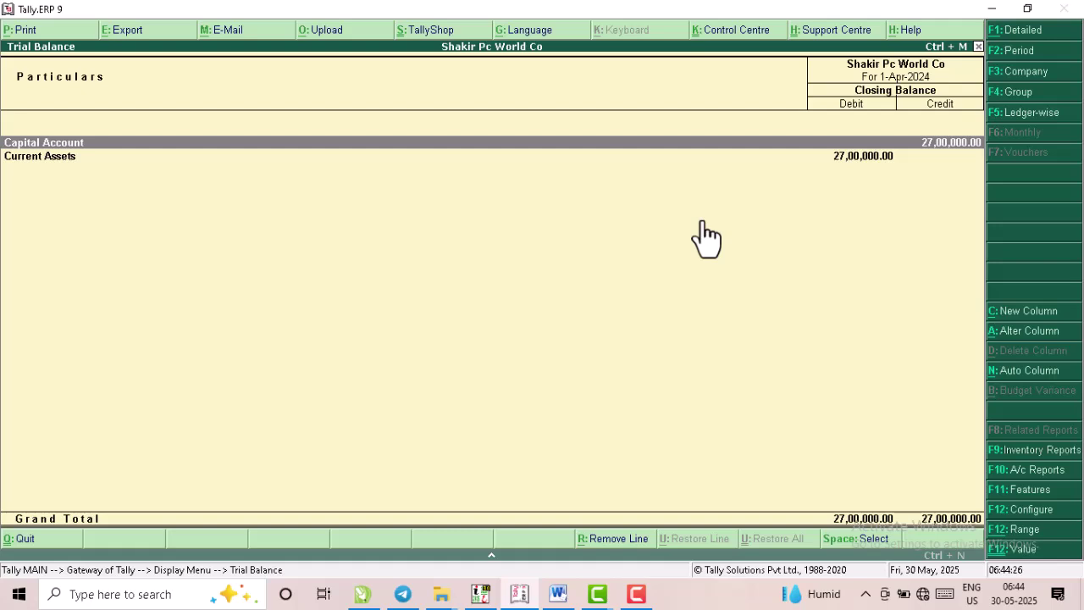
pyautogui.hotkey('alt', 'F1')
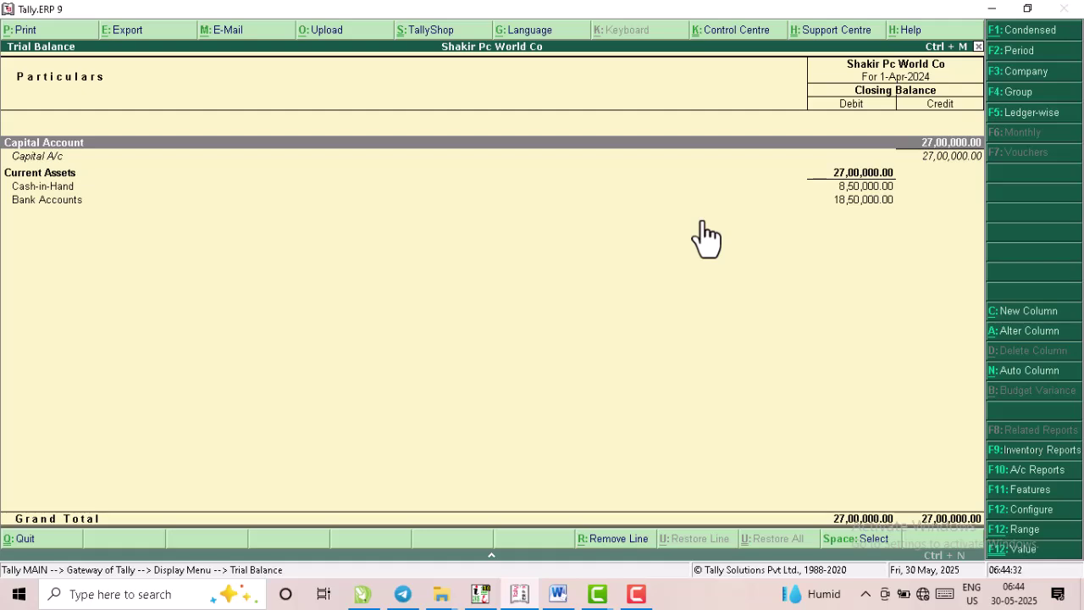
pyautogui.press('Escape')
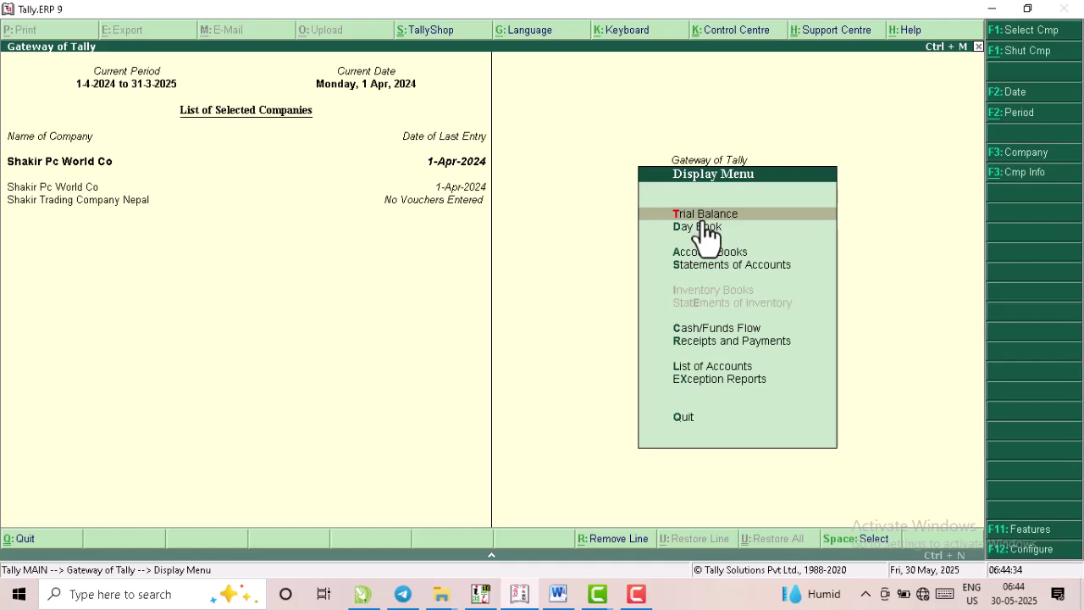
# Review the contra and receipt vouchers in the detailed Day Book, and close it.
pyautogui.click(699, 226)
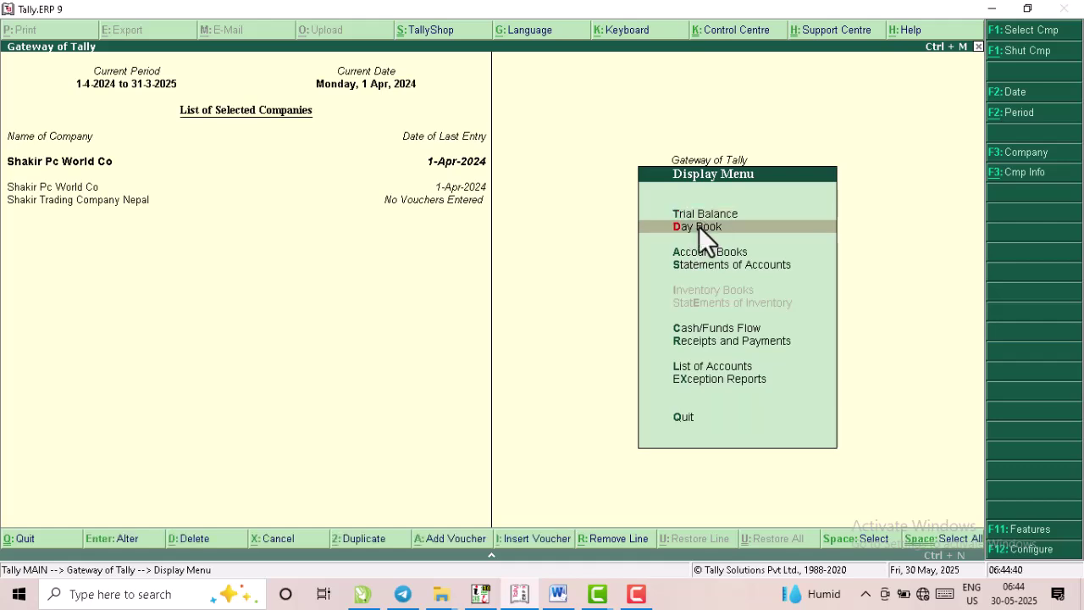
pyautogui.click(699, 226)
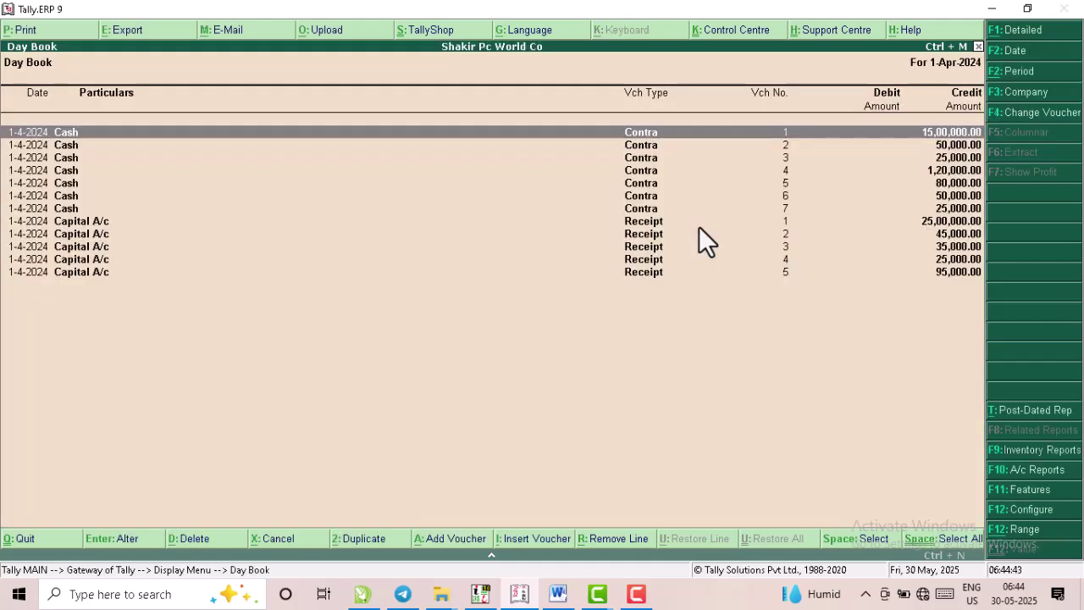
pyautogui.hotkey('alt', 'F1')
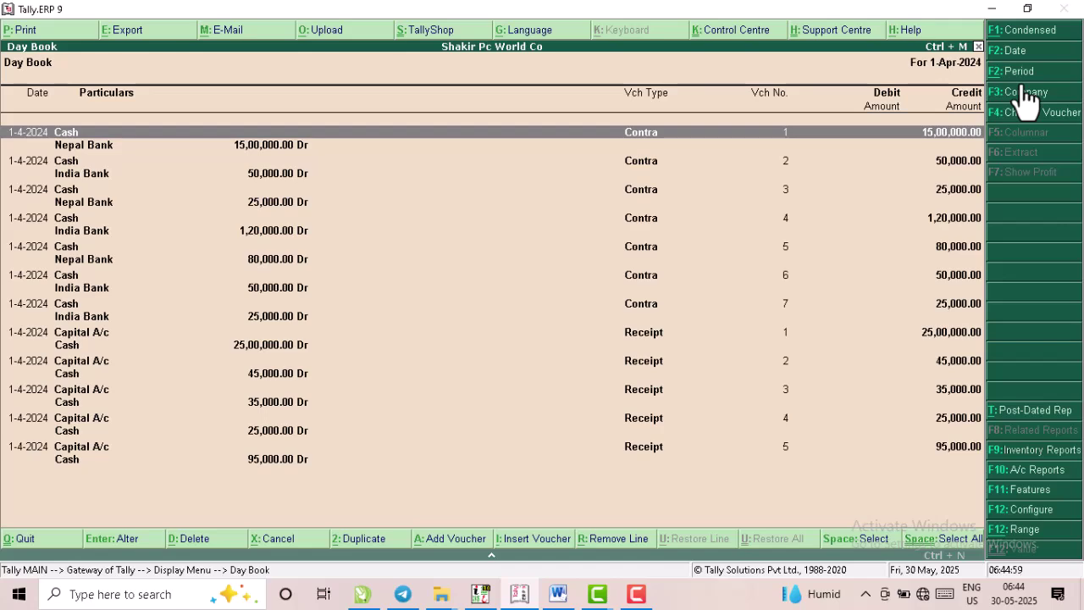
pyautogui.press('Escape')
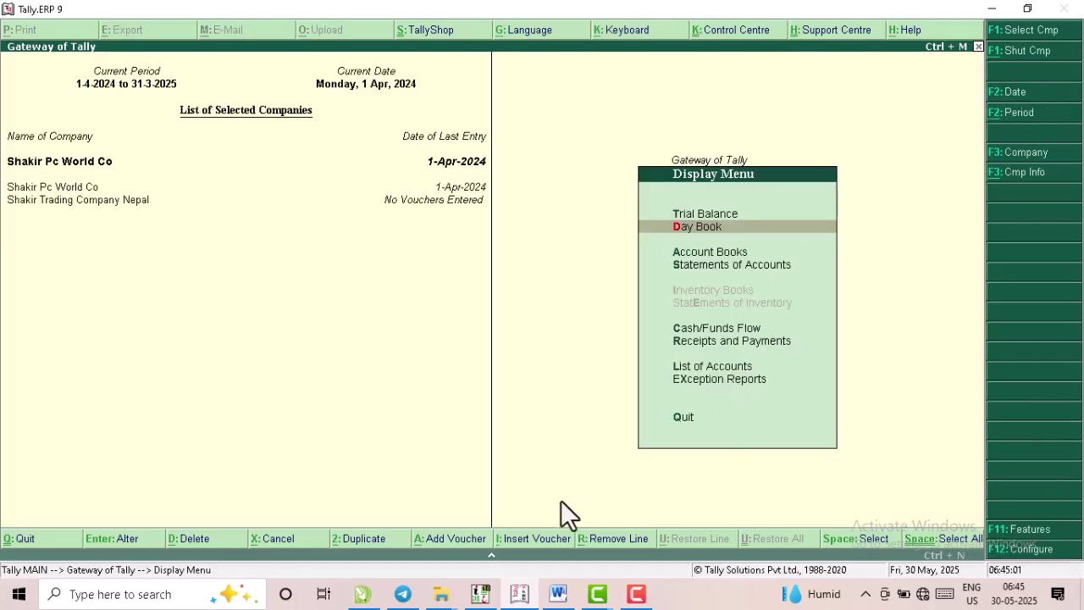